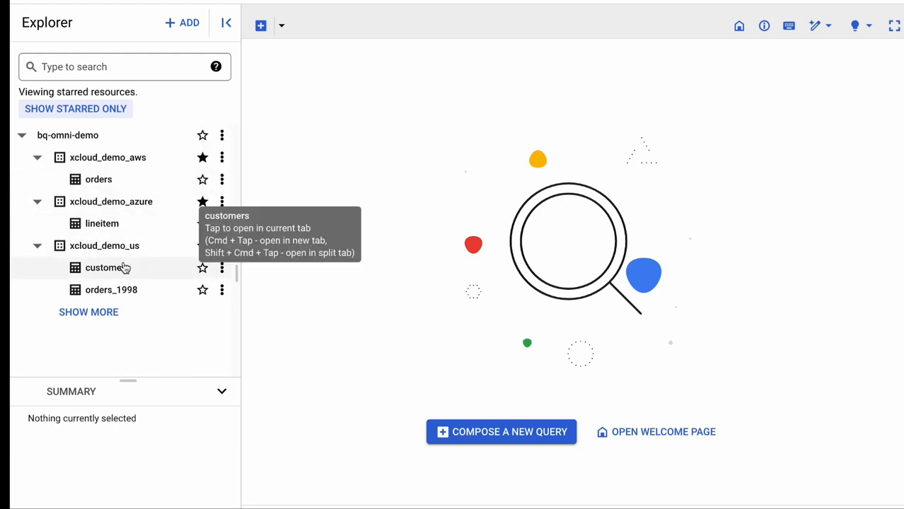
Open the details of the orders table in xcloud_demo_aws and check its data location and source format
click(102, 181)
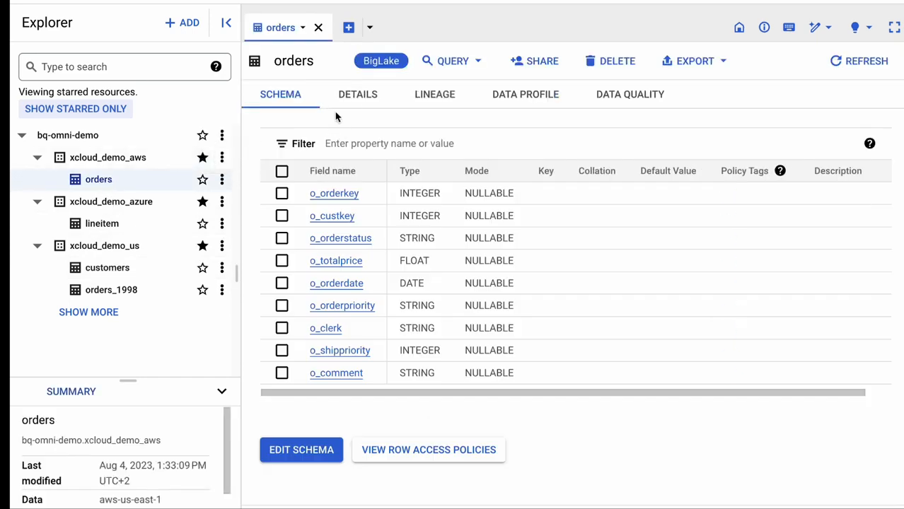
click(355, 99)
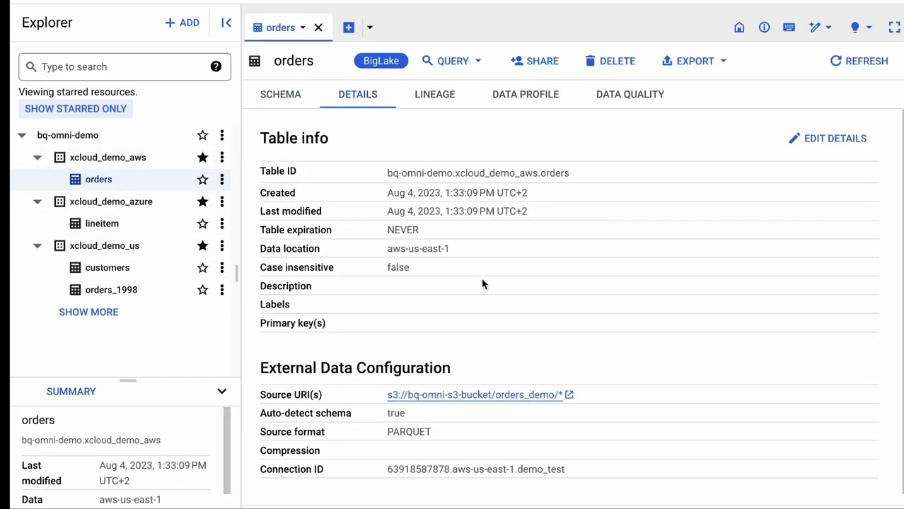
drag(386, 248, 453, 255)
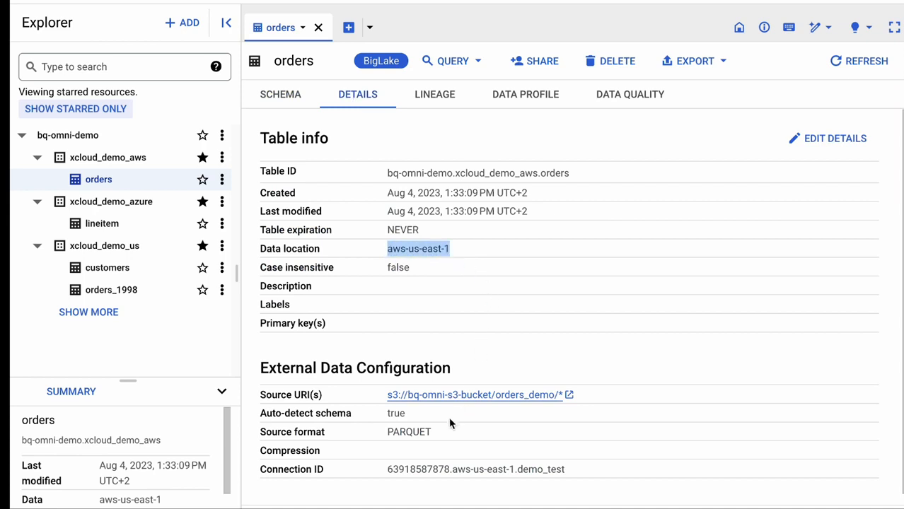
double_click(415, 432)
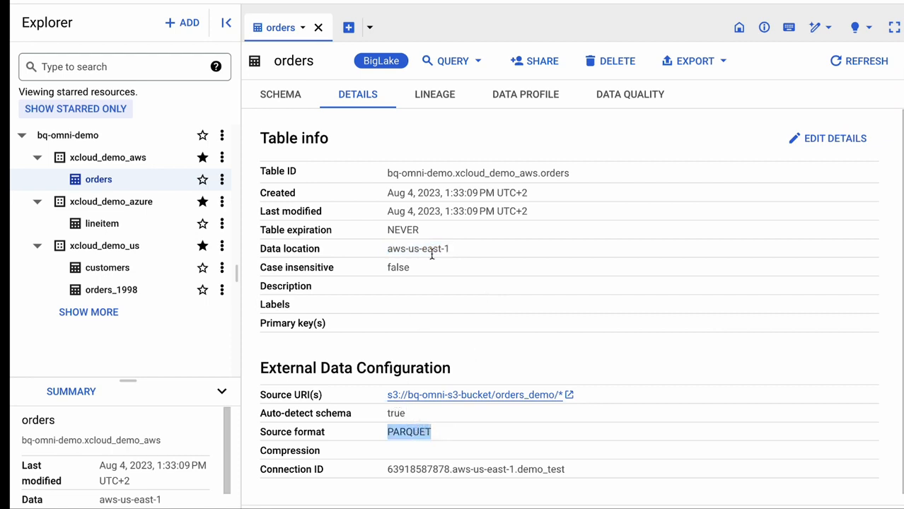
Count all rows of the orders table with a count(*) query in a split tab, then discard the unsaved query
click(456, 61)
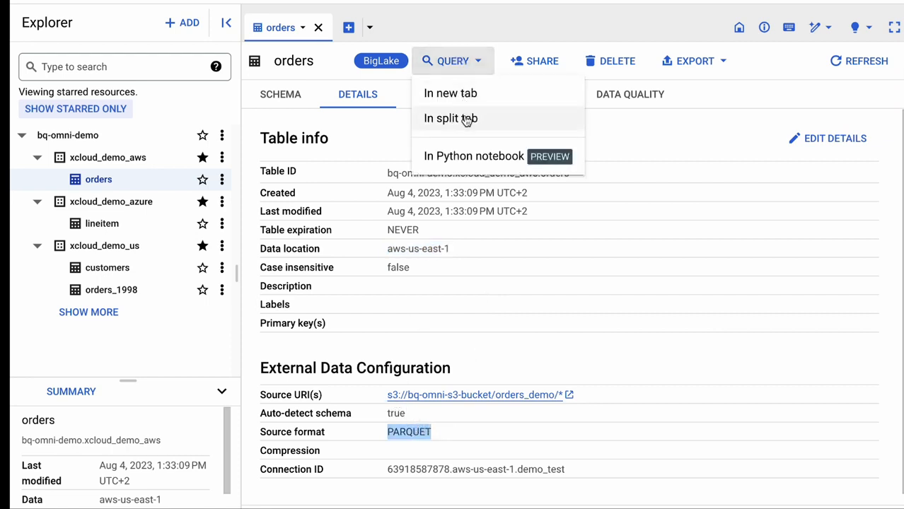
click(466, 119)
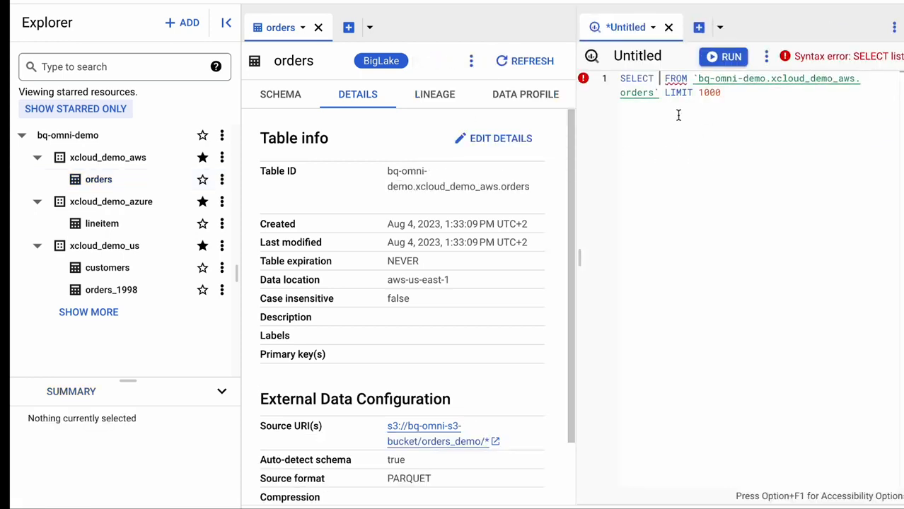
text(count(*)
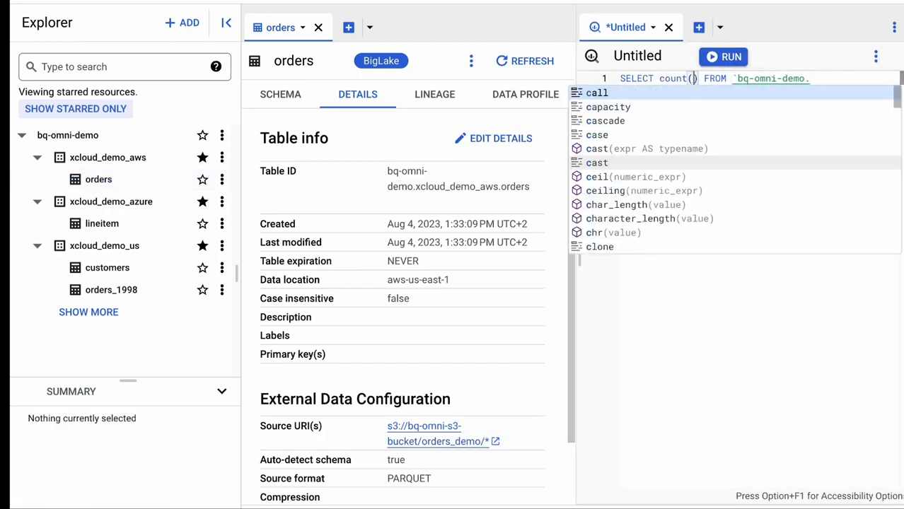
click(723, 57)
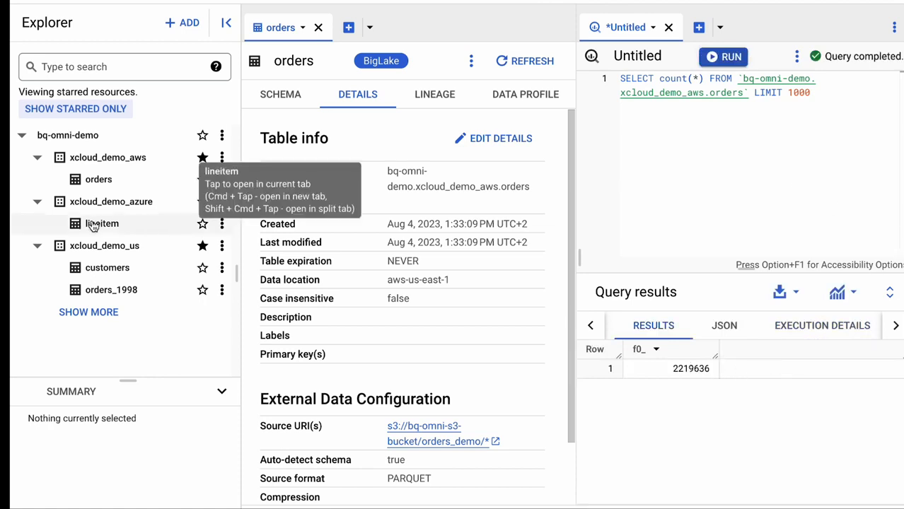
click(668, 27)
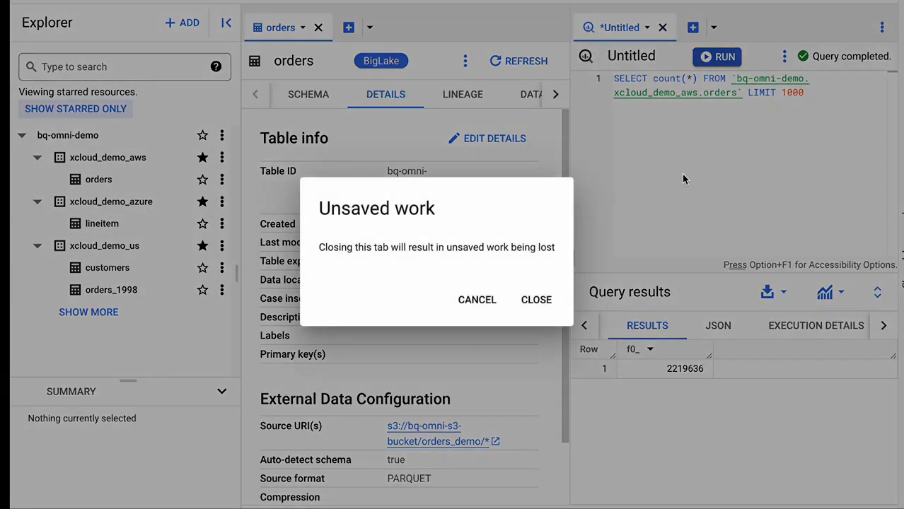
click(534, 299)
Open the details of the lineitem table in xcloud_demo_azure and check its data location
click(115, 228)
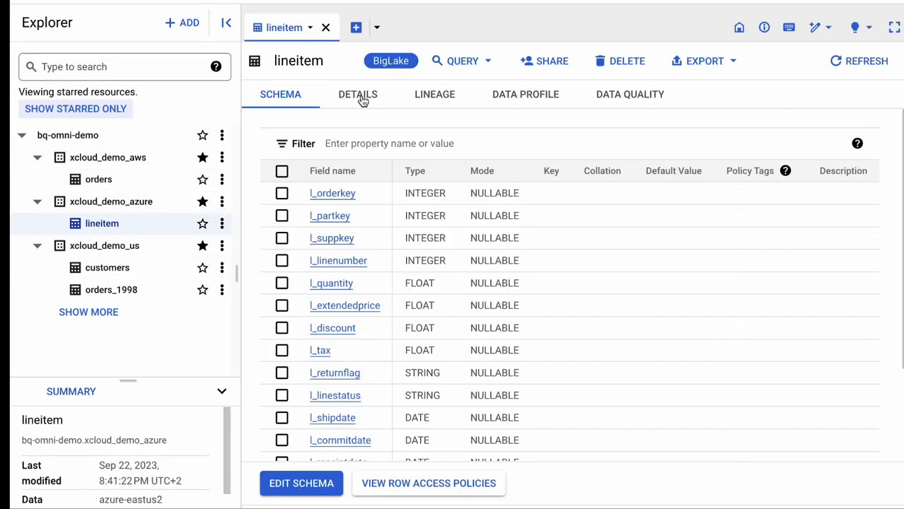
click(359, 98)
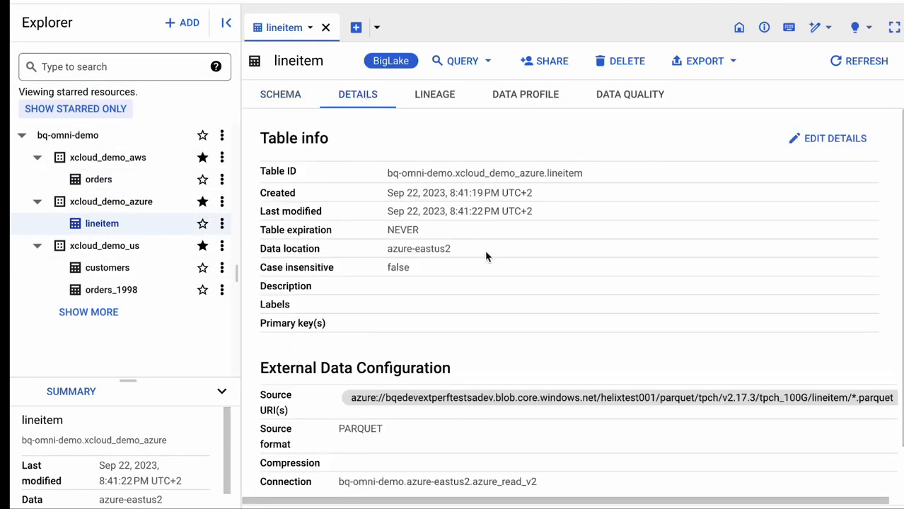
double_click(397, 246)
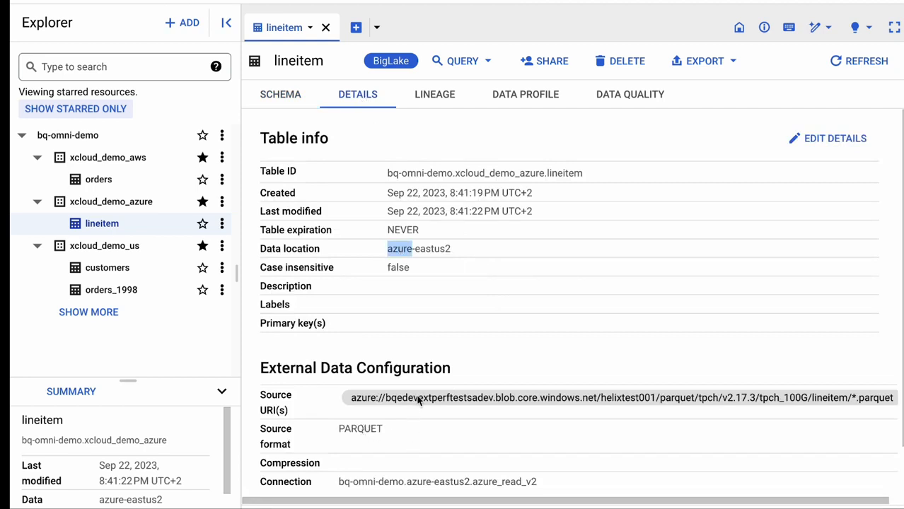
Run a count(*) query on the lineitem table in a split tab and select the returned value
click(468, 62)
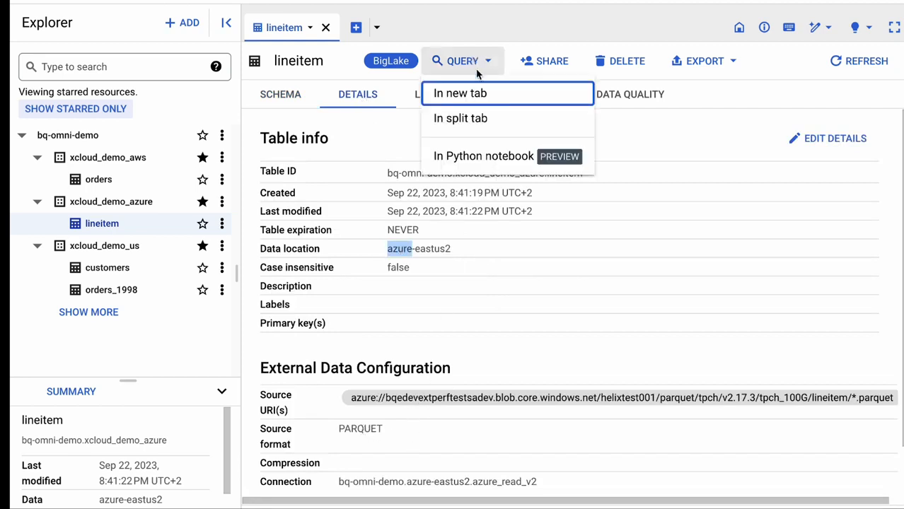
click(492, 126)
text(count())
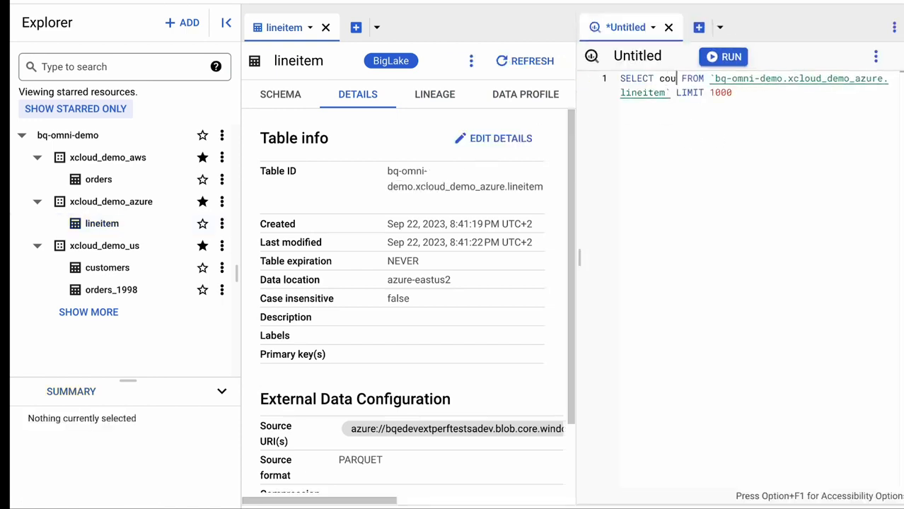
text(*)
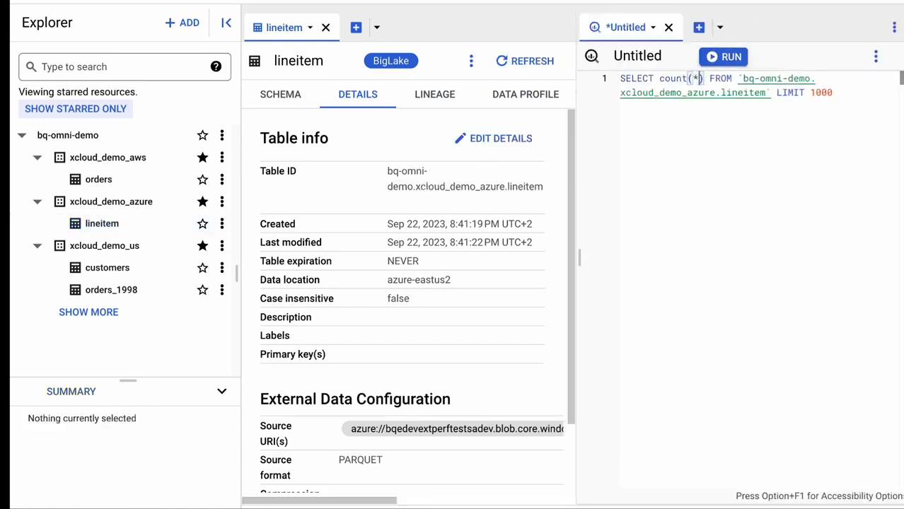
click(724, 62)
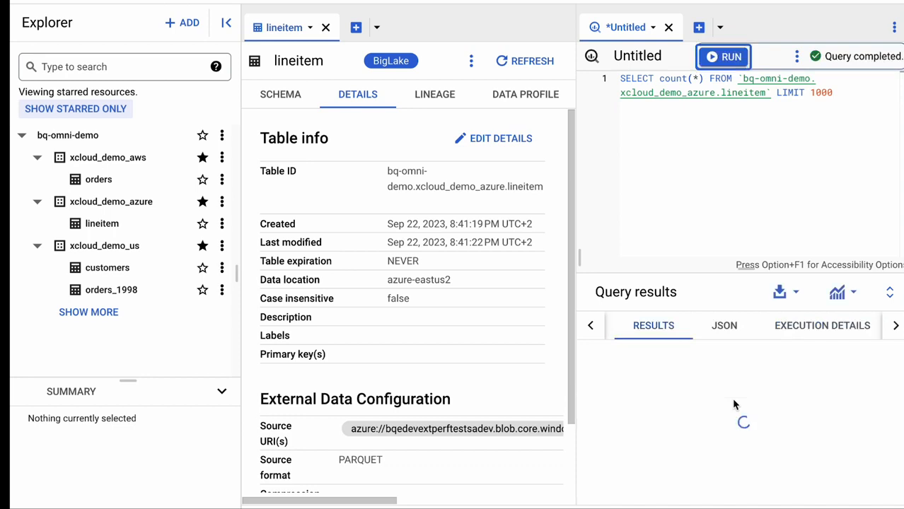
double_click(685, 369)
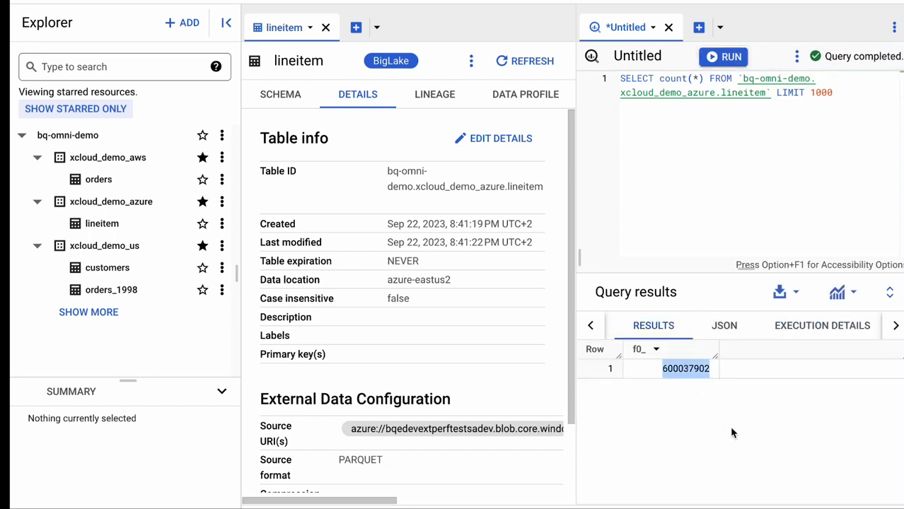
Discard the unsaved lineitem query and check the data location in the details of the customers table in xcloud_demo_us
click(116, 274)
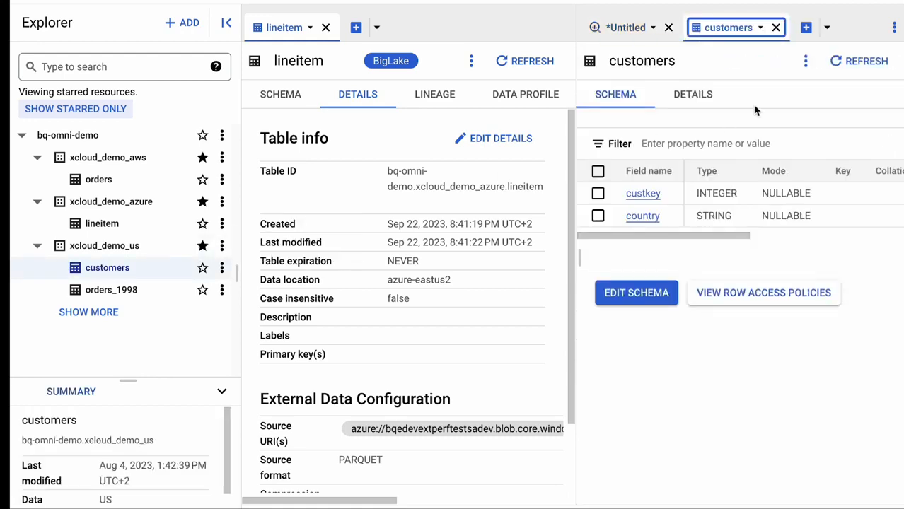
click(775, 27)
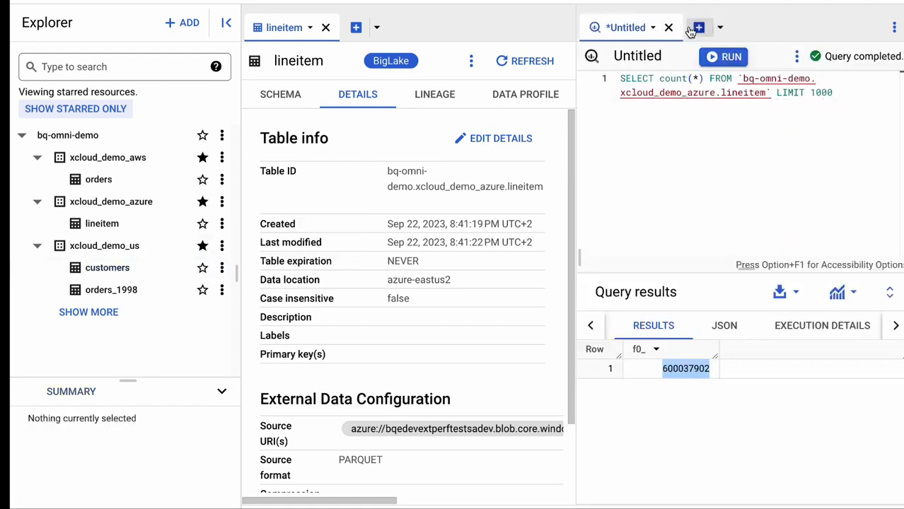
click(665, 27)
click(532, 303)
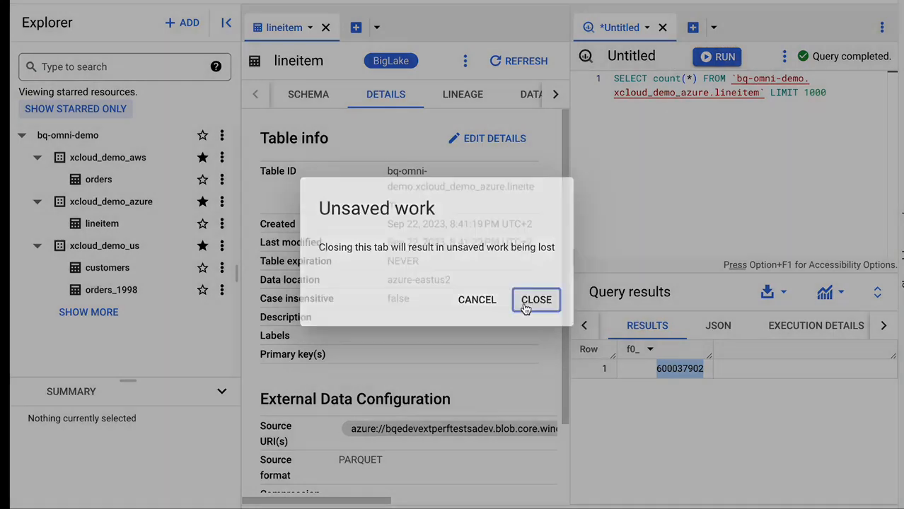
click(121, 274)
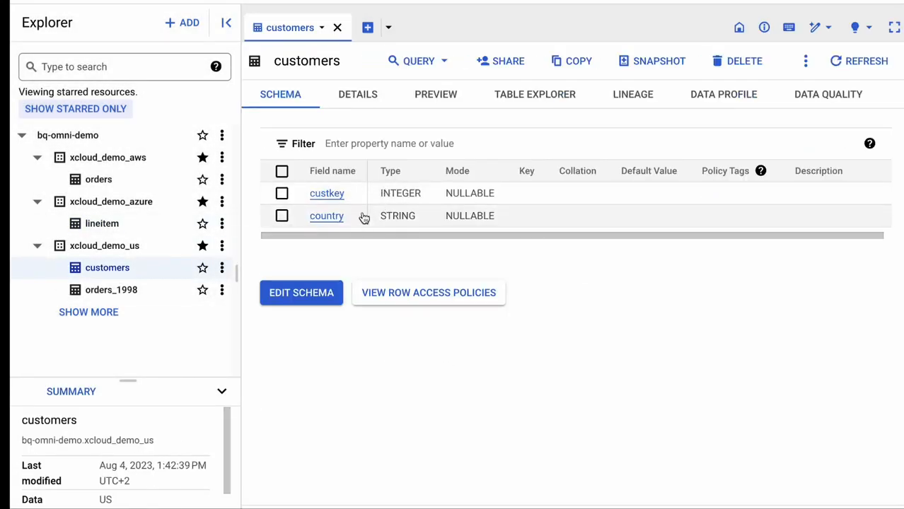
click(368, 95)
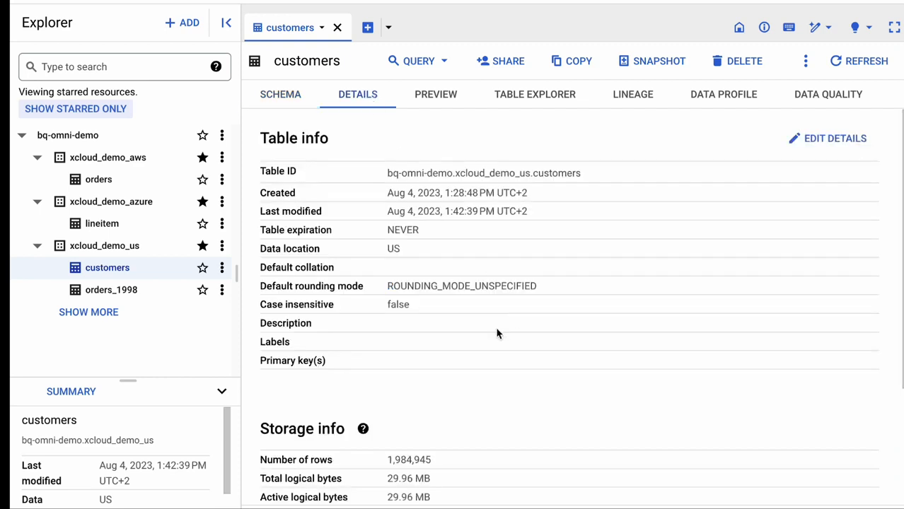
double_click(394, 248)
Check the data location in the details of the orders_1998 table, then close that table
click(133, 291)
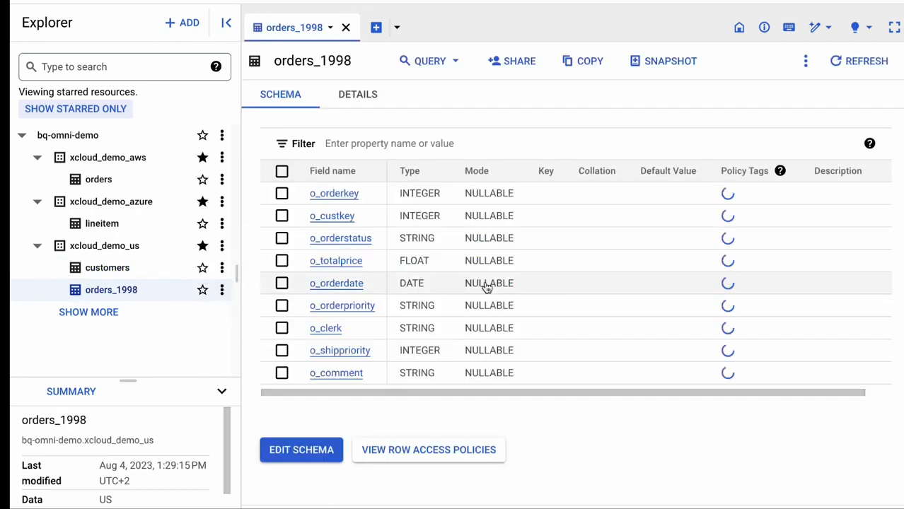
click(360, 97)
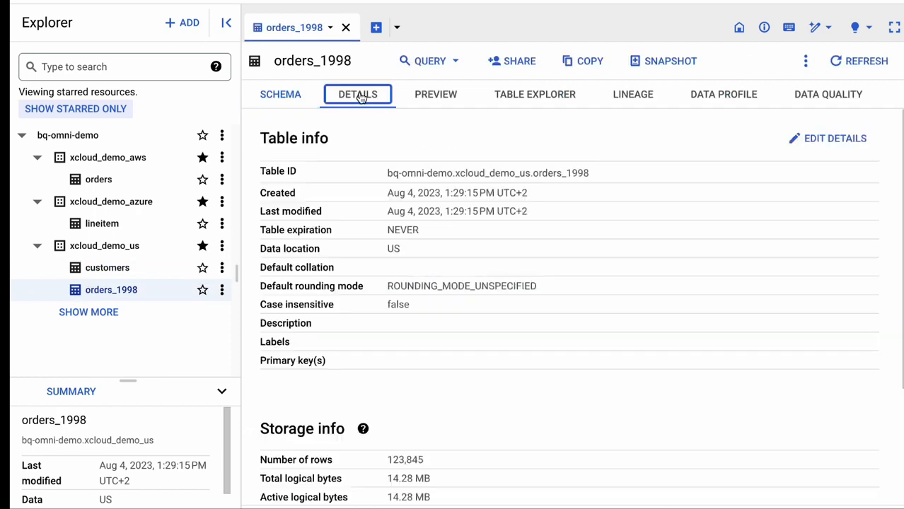
double_click(393, 249)
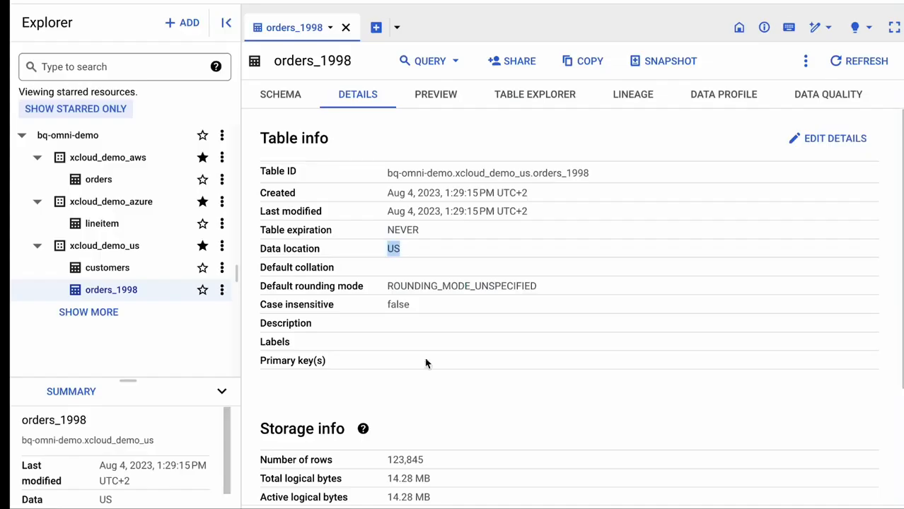
click(347, 26)
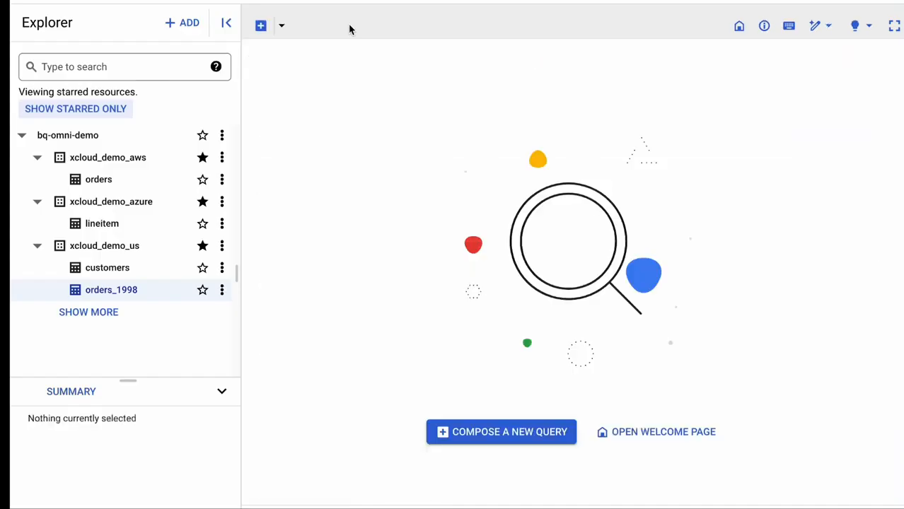
Run a new query for distinct o_orderkey, o_totalprice, custkey and country, joining xcloud_demo_us.customers with xcloud_demo_aws.orders on custkey, for 1-URGENT orders from 1997
click(491, 431)
text(SELECT DISTINCT   o_orderkey,   o_totalprice,   c.custkey,   c.country FROM xcloud_demo_us.customers c     INNER JOIN xcloud_demo_aws.orders         ON c.custkey = o_custkey WHERE   o_orderdate BETWEEN '1997-01-01' AND '1997-12-31' AND   o_orderpriority = '1-URGENT';)
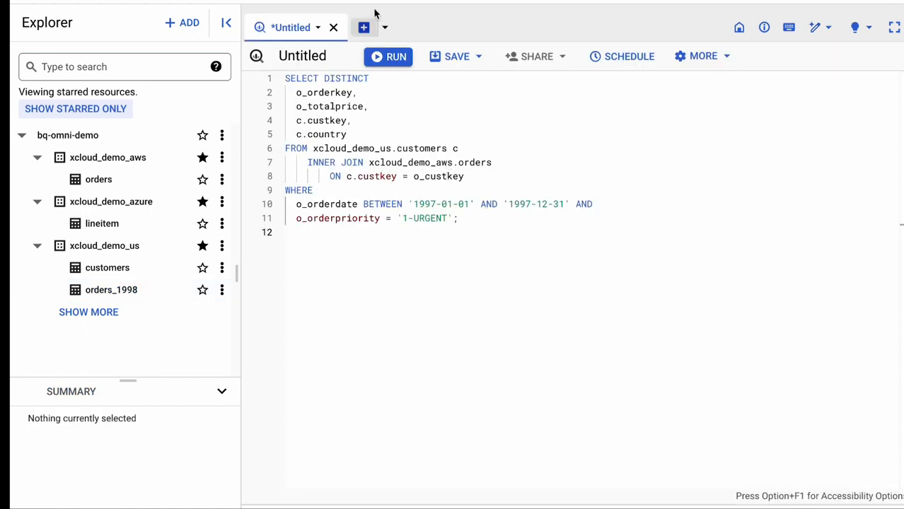
click(395, 59)
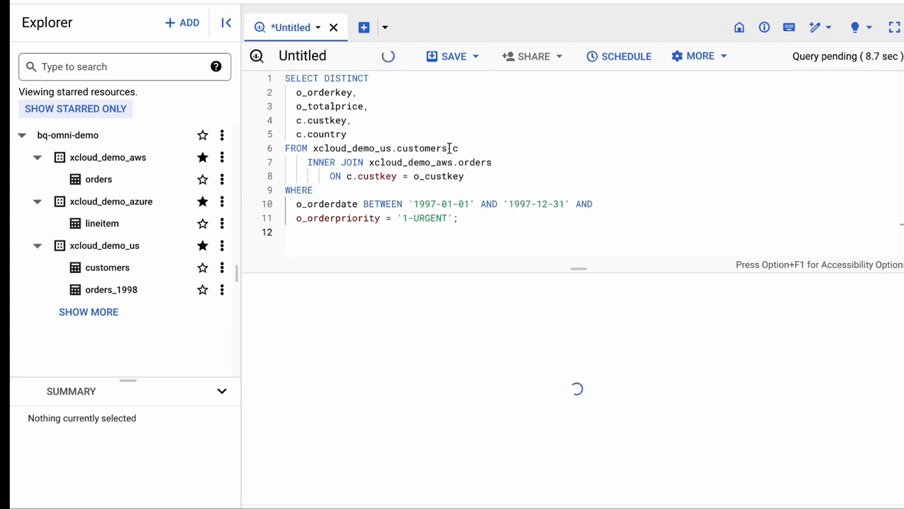
Examine the join query's source tables, its date and priority filters, and the columns selected from each table
drag(447, 150, 313, 148)
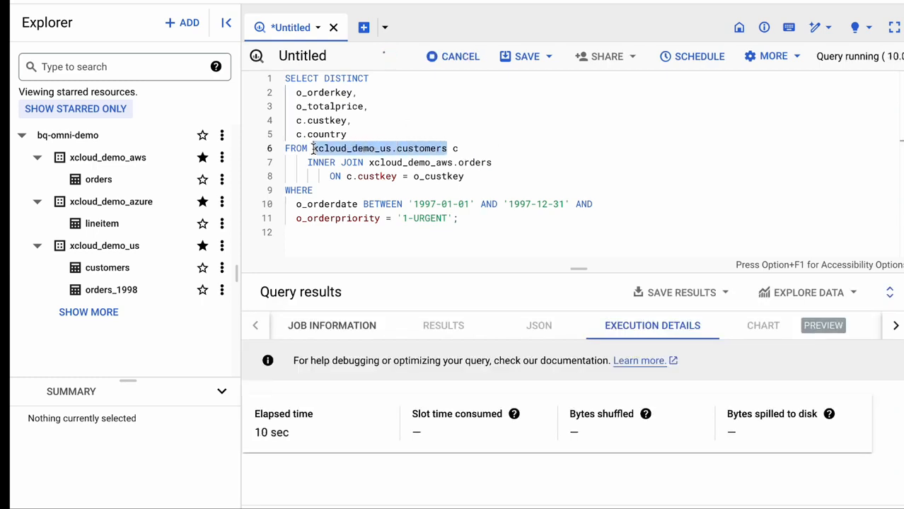
drag(494, 162, 369, 159)
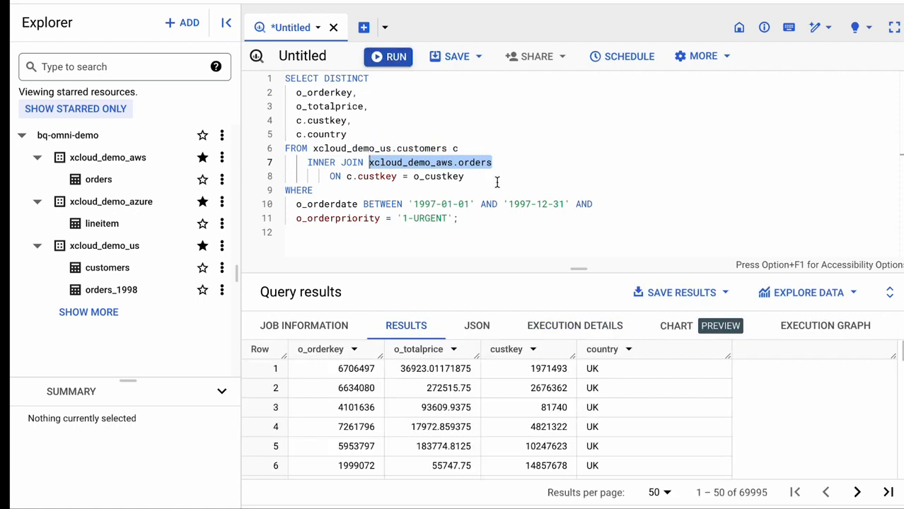
drag(469, 218, 285, 205)
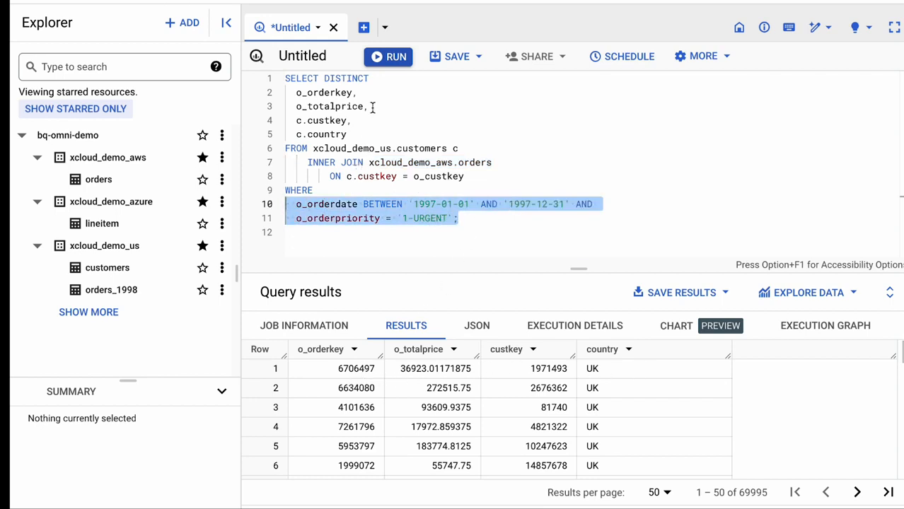
drag(372, 106, 285, 100)
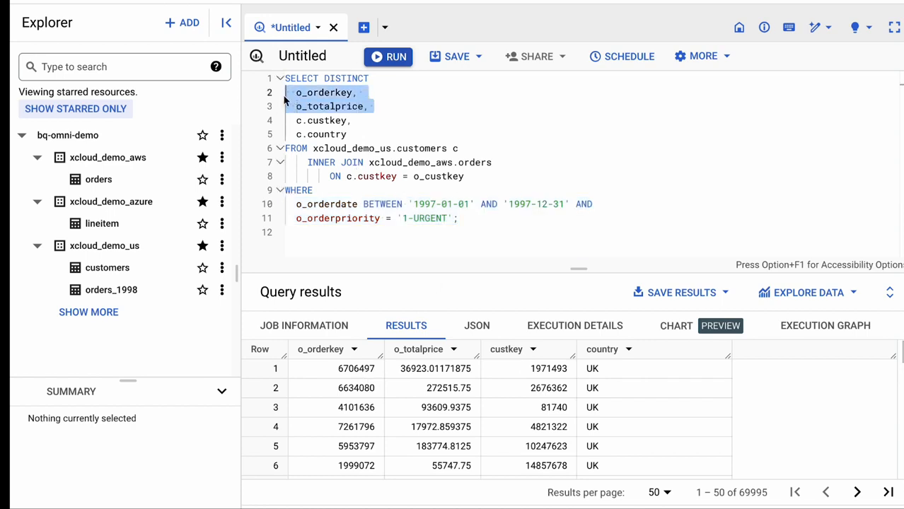
drag(348, 134, 286, 126)
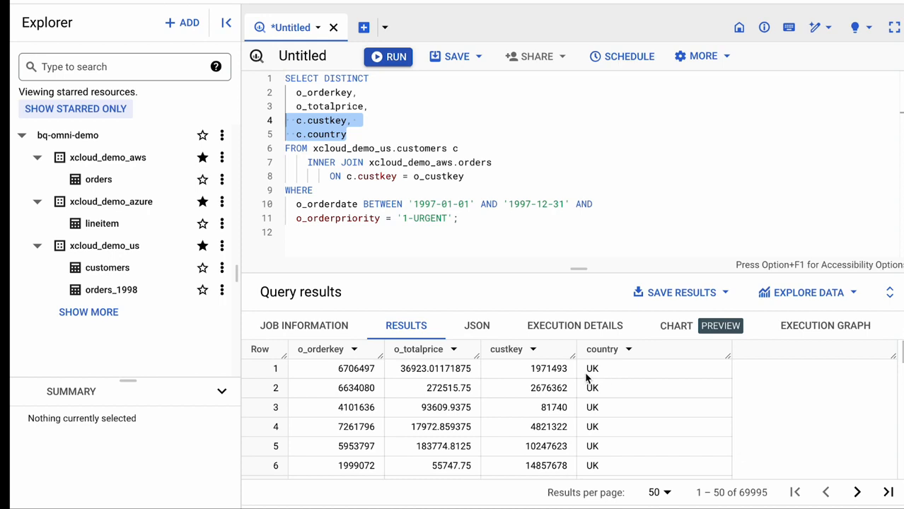
Examine the join query's execution graph in full-screen view and review the query's date and priority filters
click(803, 326)
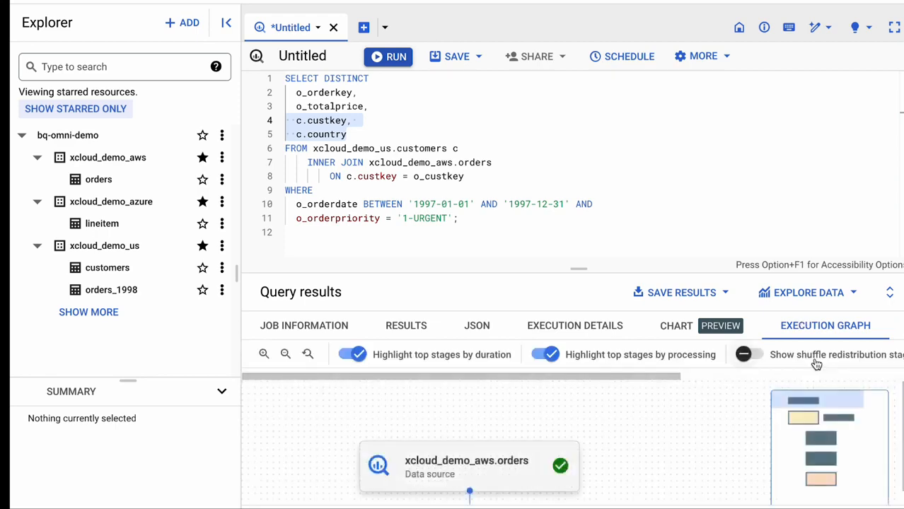
scroll(816, 362, right, 3)
click(817, 359)
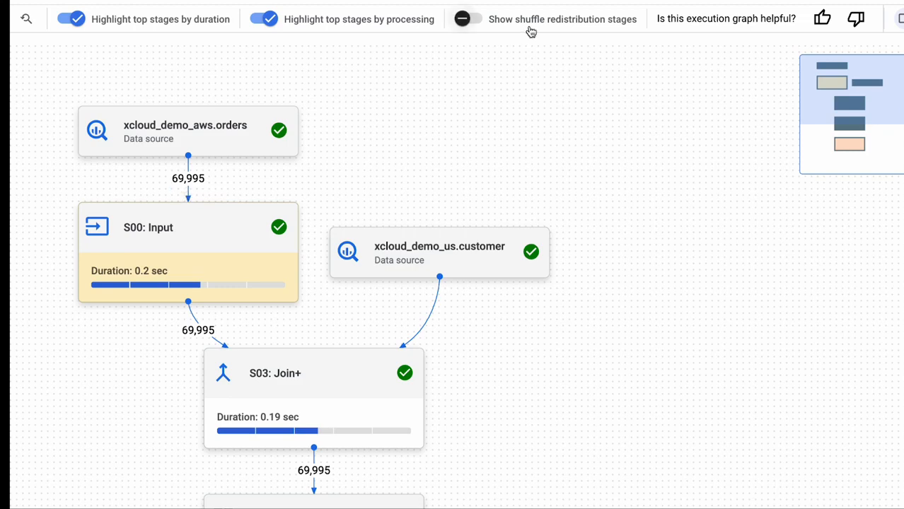
click(899, 19)
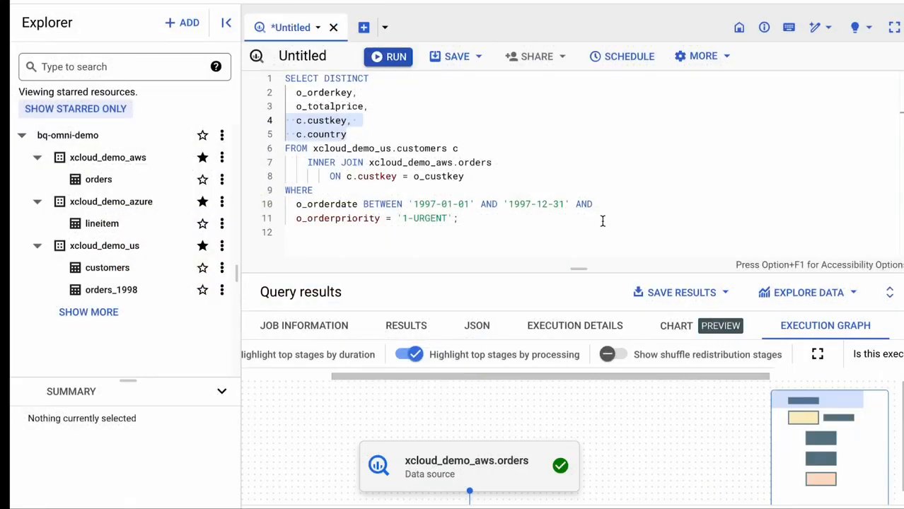
drag(532, 215, 286, 207)
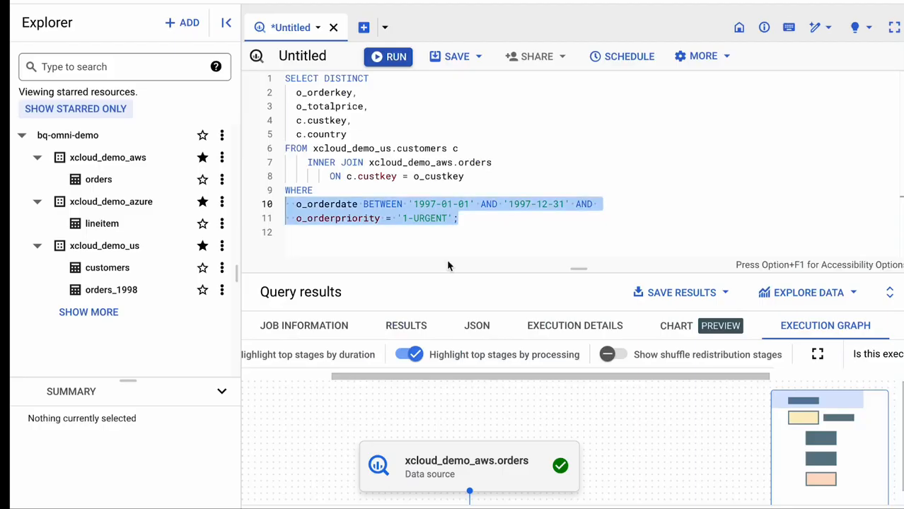
Run a query counting distinct o_orderkey per c.country with the same customers-orders join and 1997 1-URGENT filters, ordered by column 2 descending
click(471, 226)
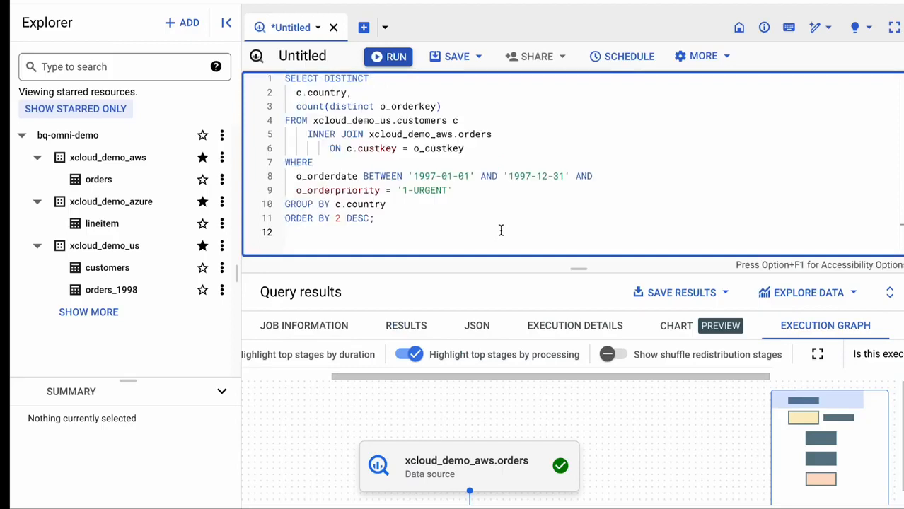
click(396, 58)
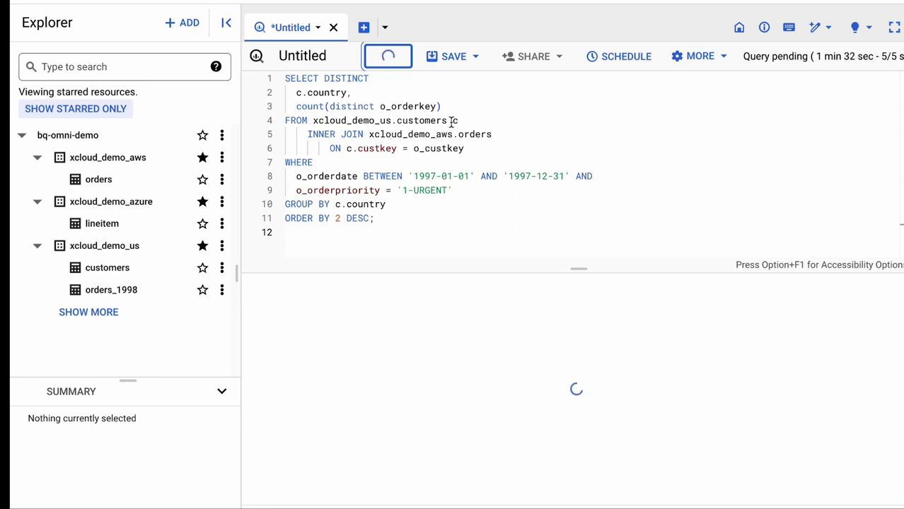
click(388, 203)
drag(389, 205, 284, 207)
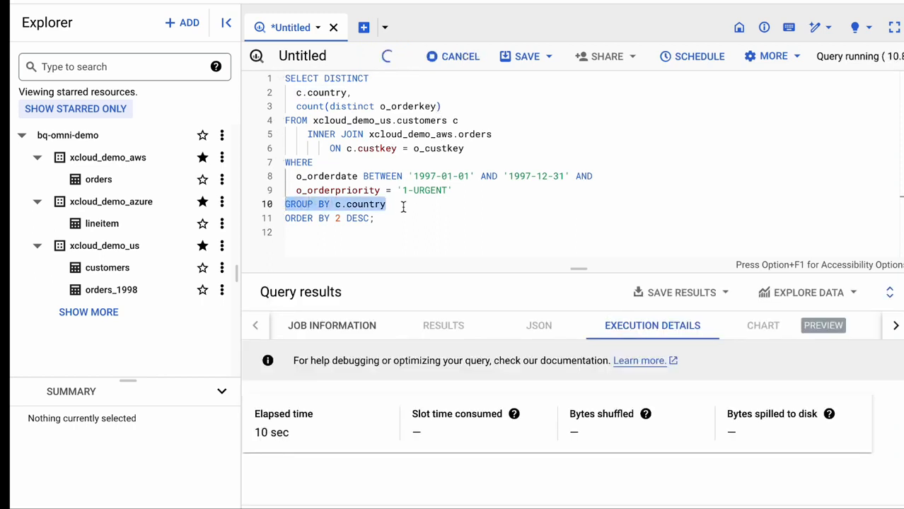
drag(442, 106, 295, 106)
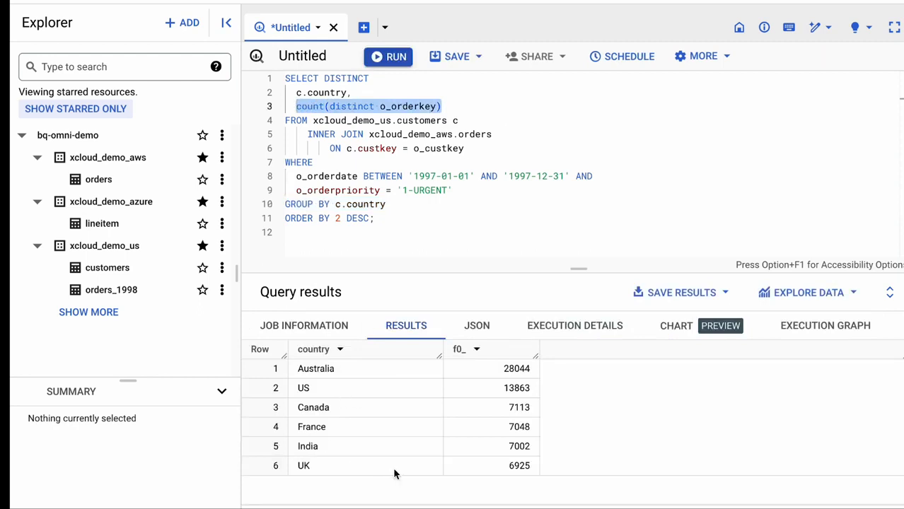
Examine the per-country query's execution graph in full-screen view and review its o_orderdate and o_orderpriority filters
click(808, 330)
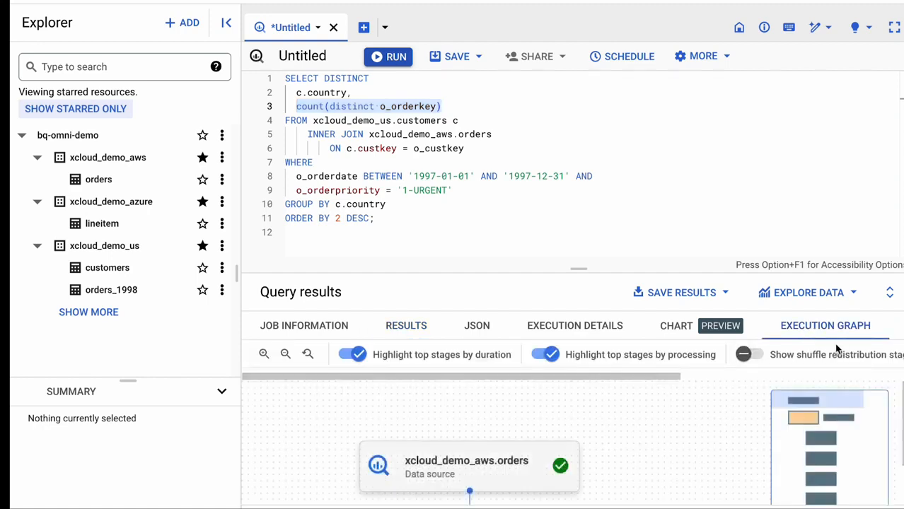
scroll(837, 349, right, 2)
click(839, 352)
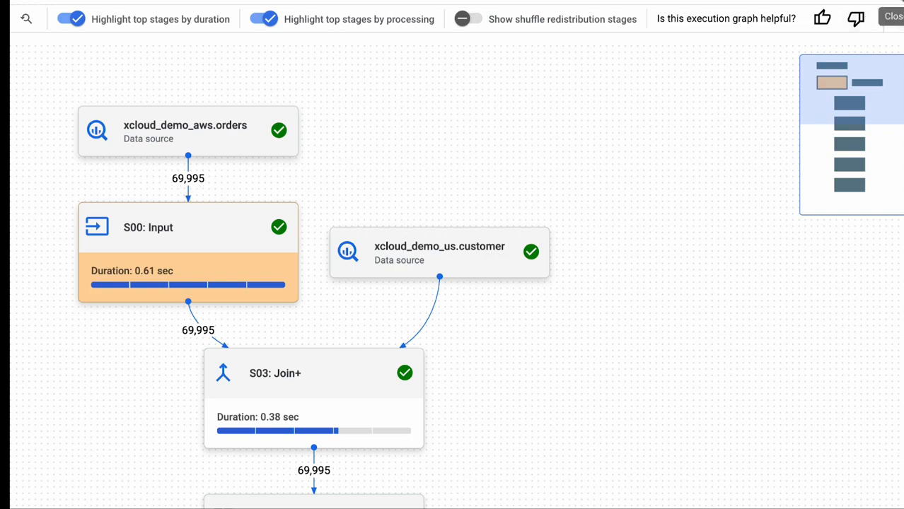
click(899, 3)
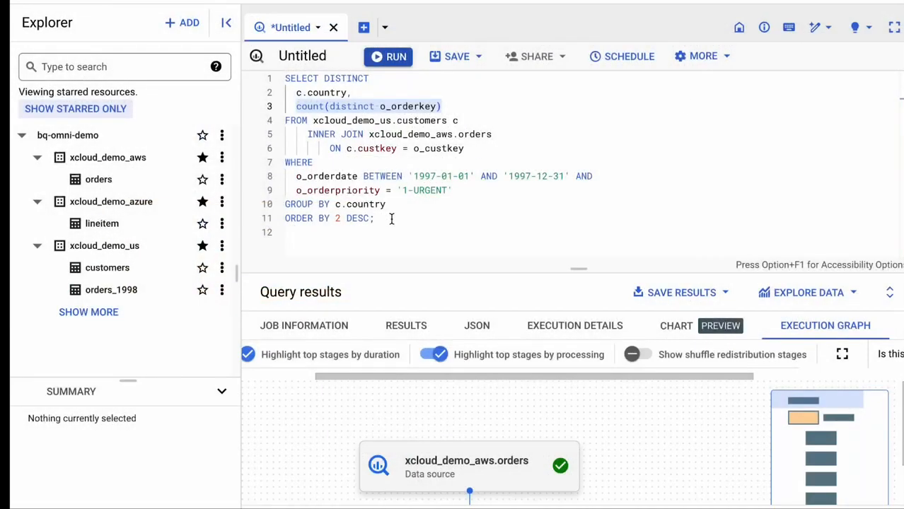
click(391, 219)
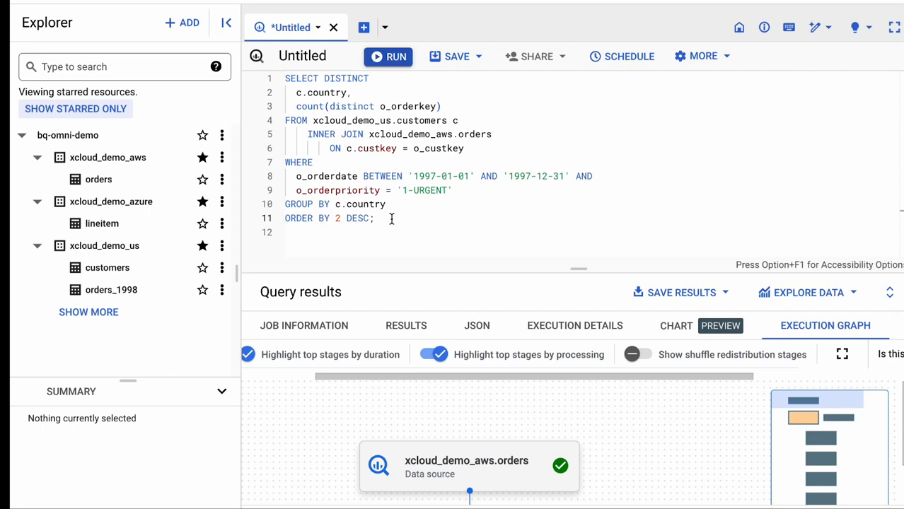
drag(453, 190, 285, 177)
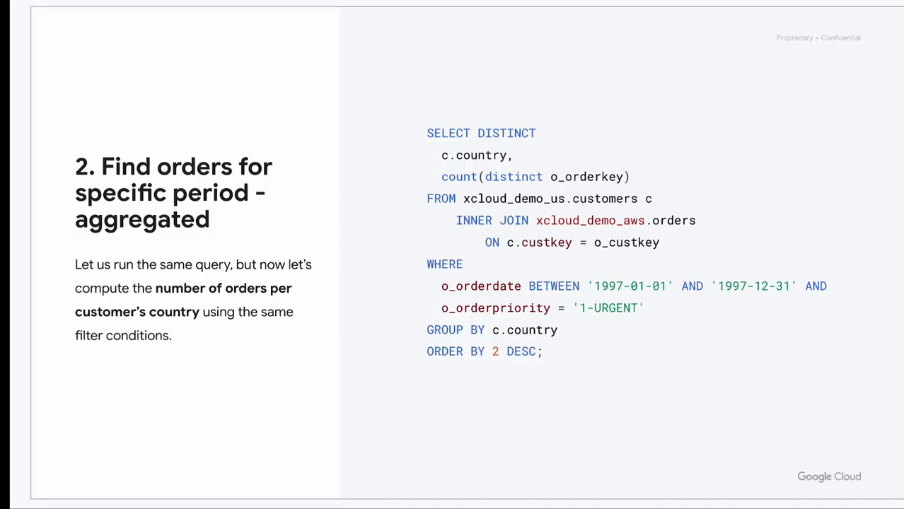
key(Right)
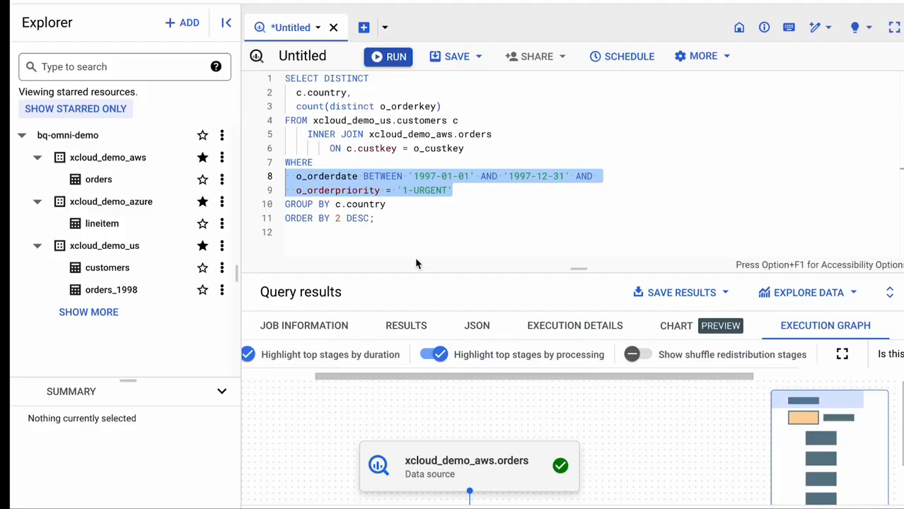
Run a query counting rows by country and l_shipmode, joining customers, AWS orders and Azure lineitem for 1-URGENT orders ordered and shipped in 1997, count descending
click(429, 227)
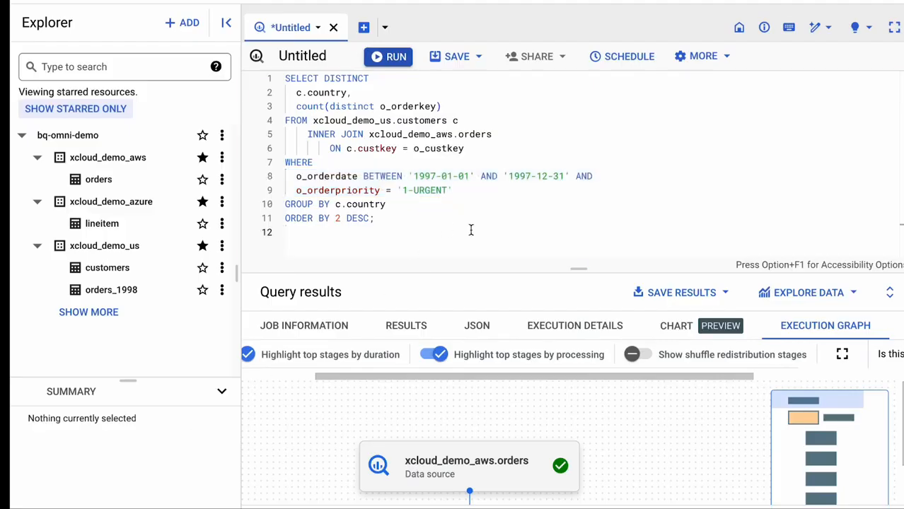
key(ctrl+a)
text(SELECT DISTINCT   c.country,   l_shipmode,   count(*) FROM xcloud_demo_us.customers c     INNER JOIN xcloud_demo_aws.orders         ON c.custkey = o_custkey     INNER JOIN xcloud_demo_azure.lineitem         ON l_orderkey = o_orderkey WHERE   l_shipdate BETWEEN '1997-01-01' AND '1997-12-31' AND   o_orderdate BETWEEN '1997-01-01' AND '1997-12-31' AND   o_orderpriority = '1-URGENT' GROUP BY c.country, l_shipmode ORDER BY 3 DESC;)
click(393, 57)
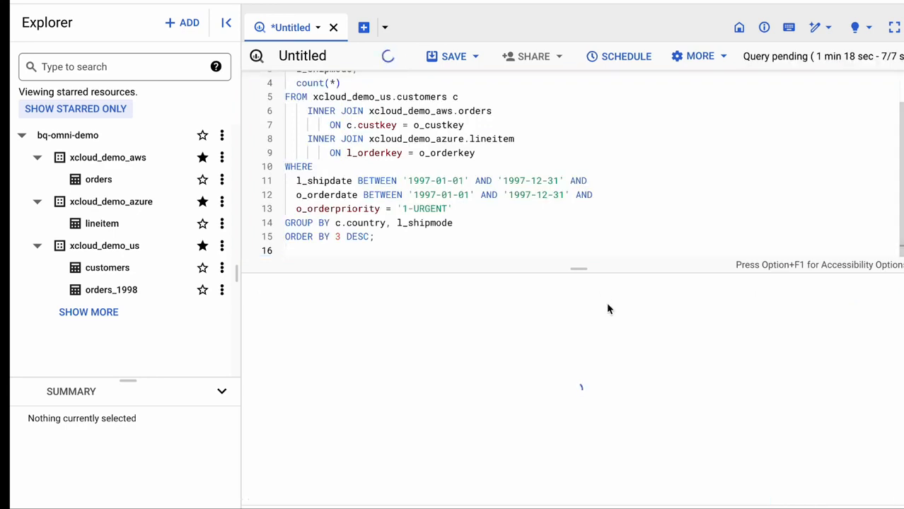
drag(578, 269, 578, 322)
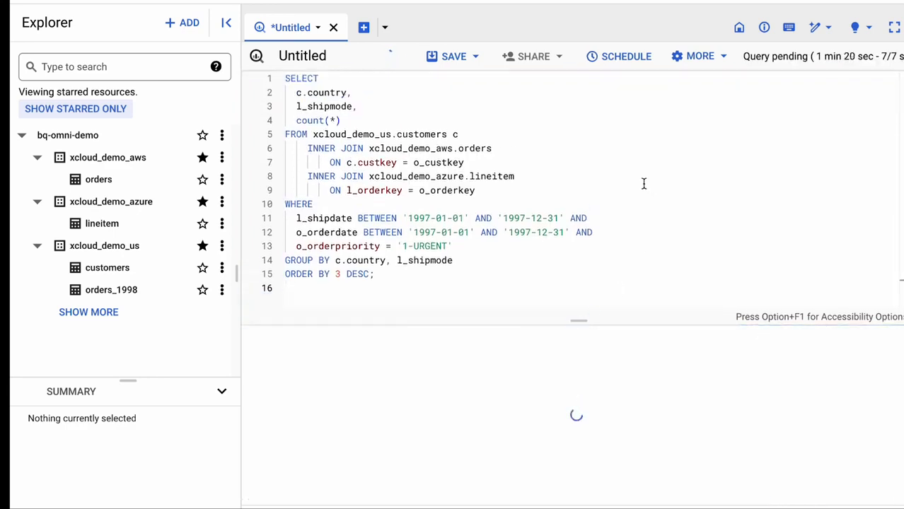
Review the three source tables in the query: xcloud_demo_us.customers, xcloud_demo_aws.orders and xcloud_demo_azure.lineitem
drag(468, 133, 313, 134)
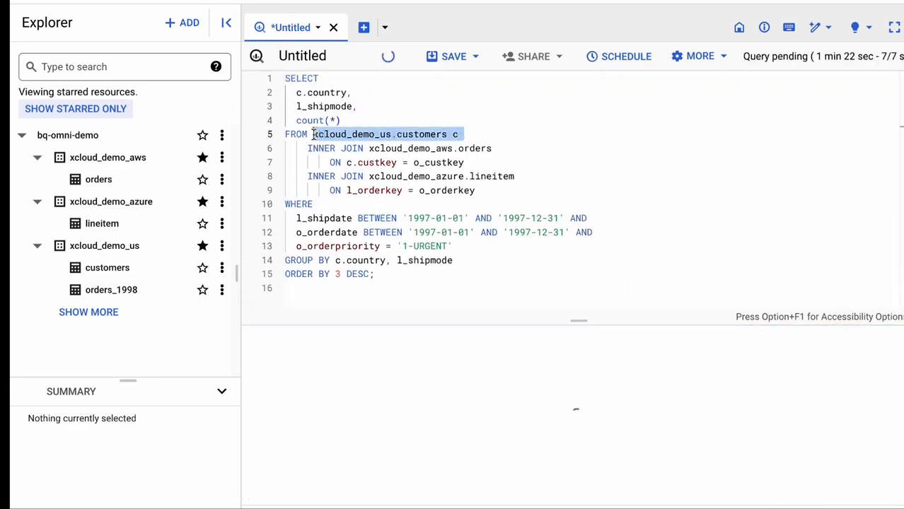
drag(506, 149, 363, 150)
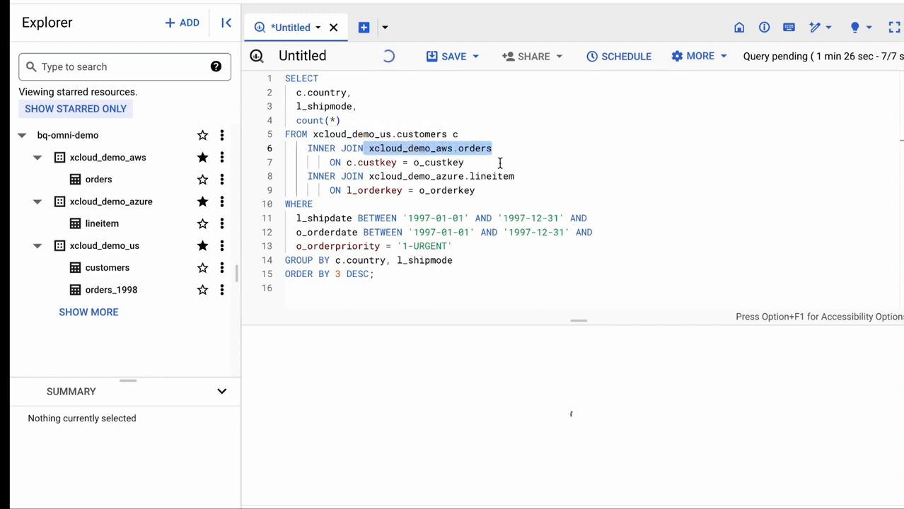
drag(526, 177, 368, 178)
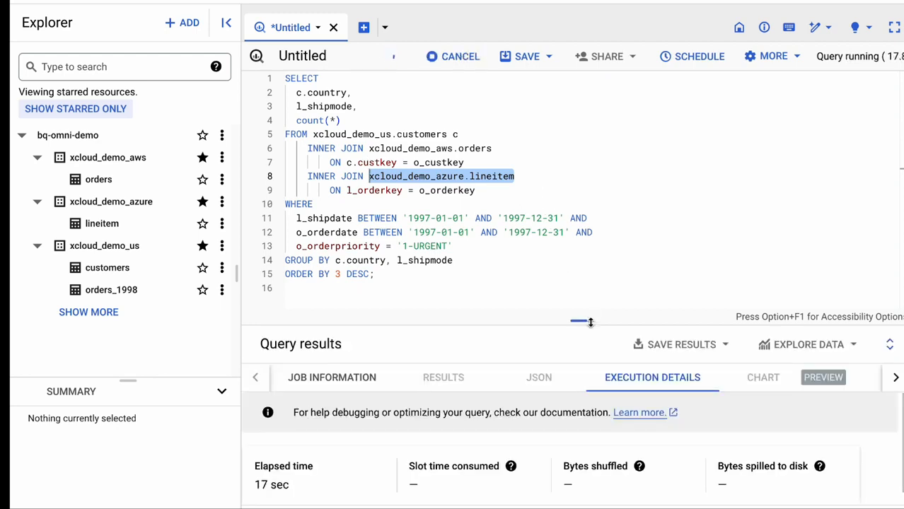
Enlarge the results area and check the country, l_shipmode and count in the first result row against the query
drag(589, 323, 585, 284)
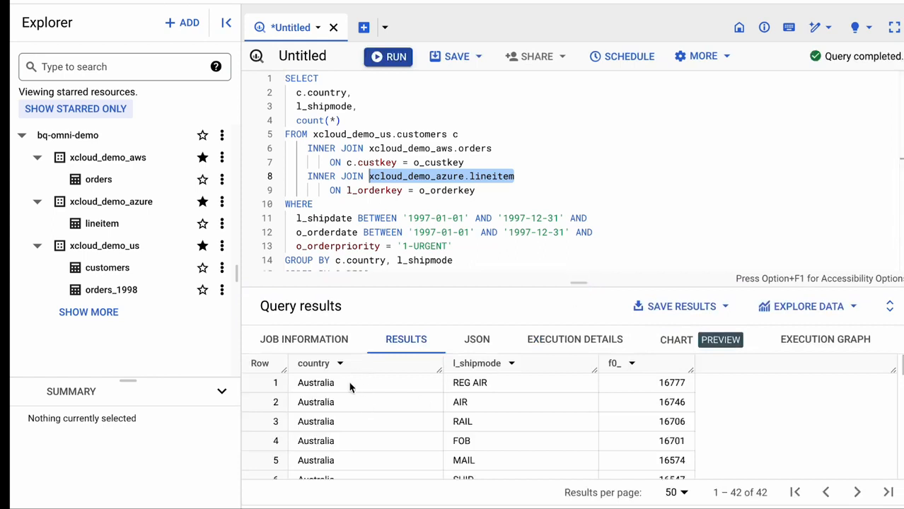
drag(347, 383, 299, 382)
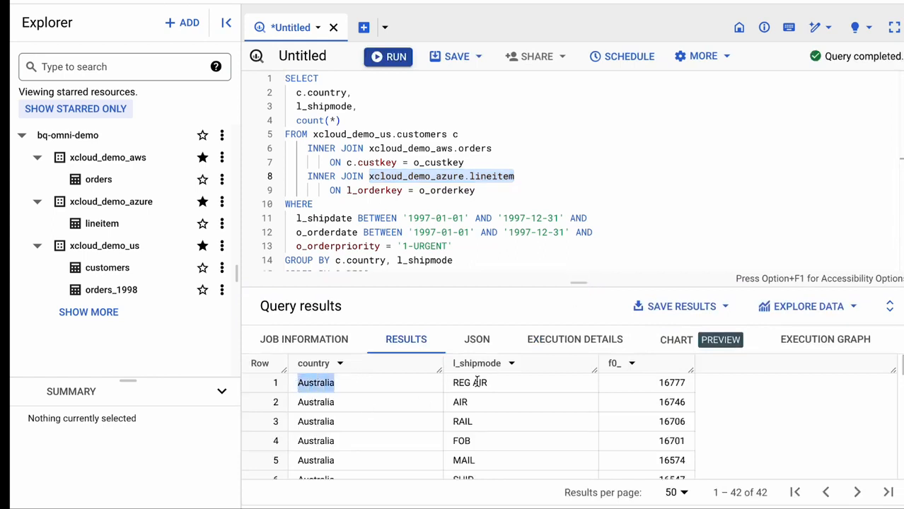
drag(497, 384, 453, 383)
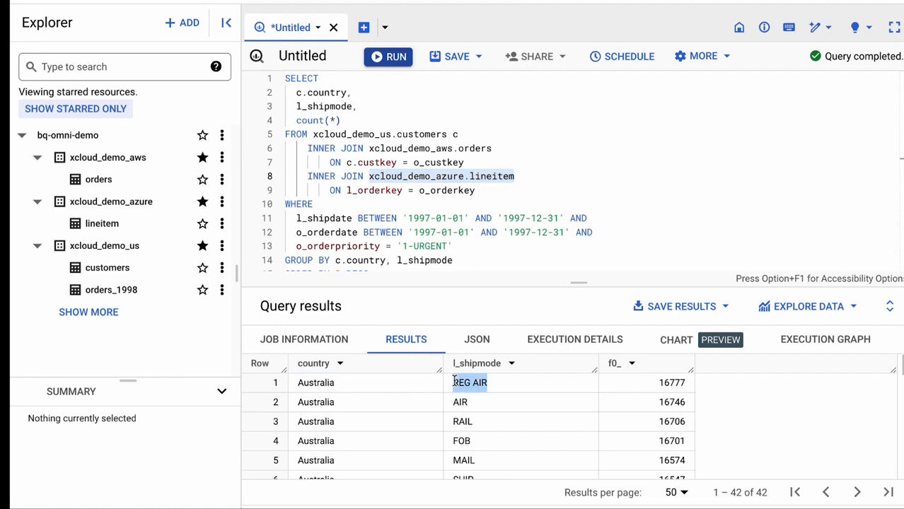
double_click(662, 381)
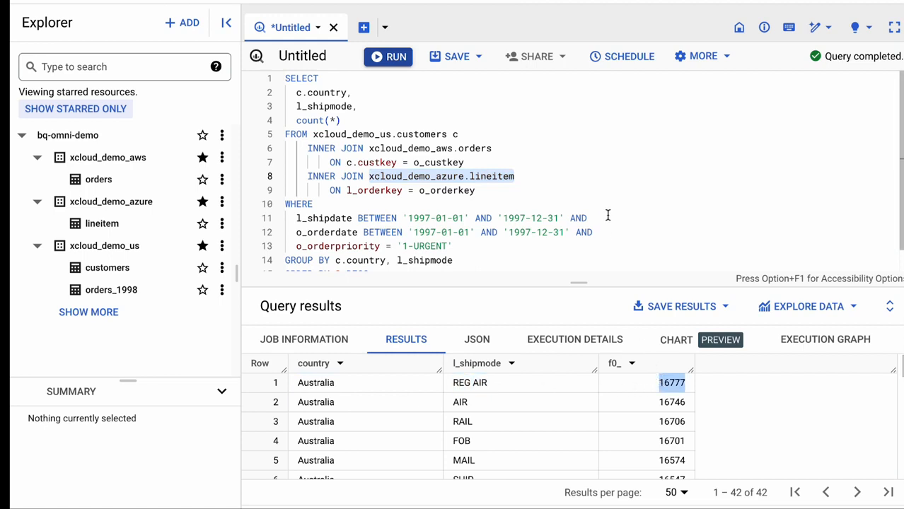
scroll(605, 193, down, 2)
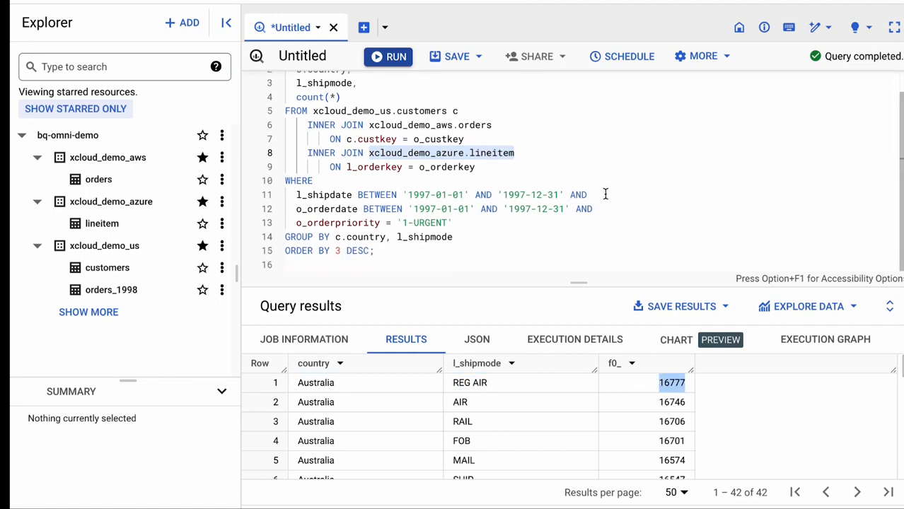
scroll(605, 194, up, 2)
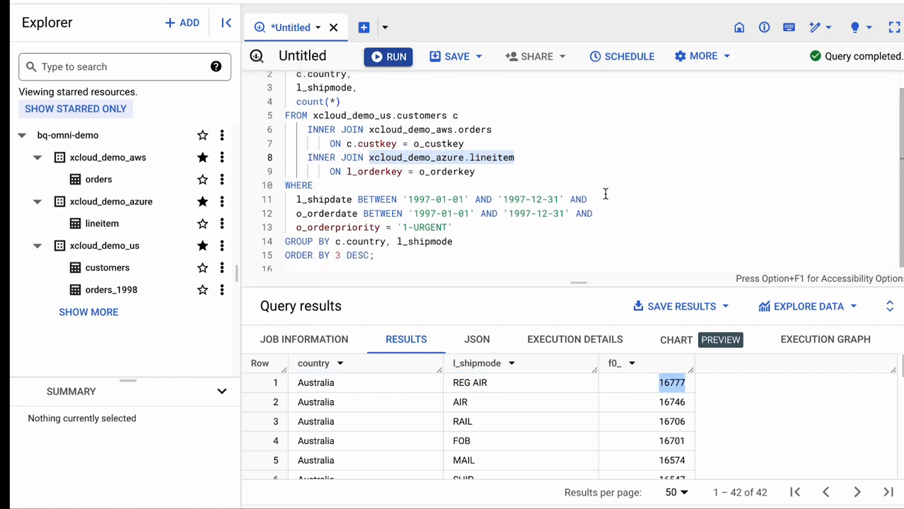
Examine the three-table query's execution graph in full-screen view, following the AWS, US and Azure data sources through the join stages
click(812, 343)
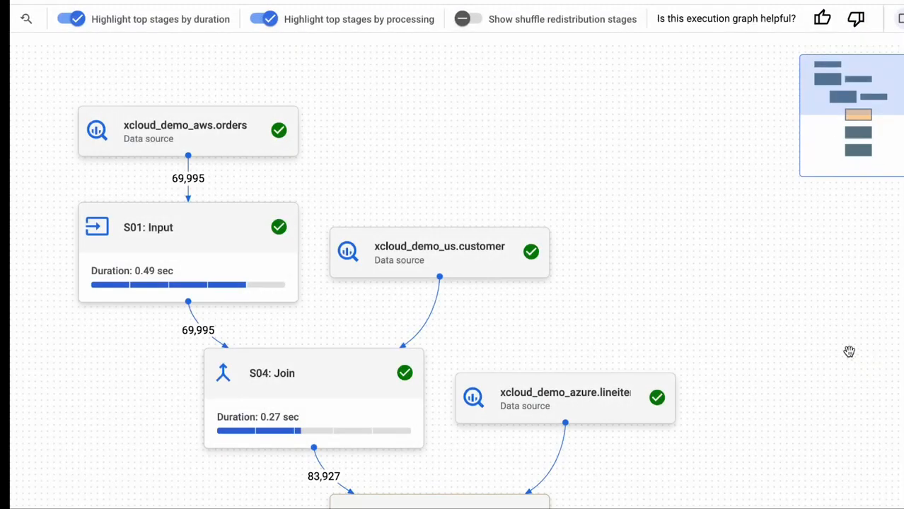
drag(692, 226, 683, 195)
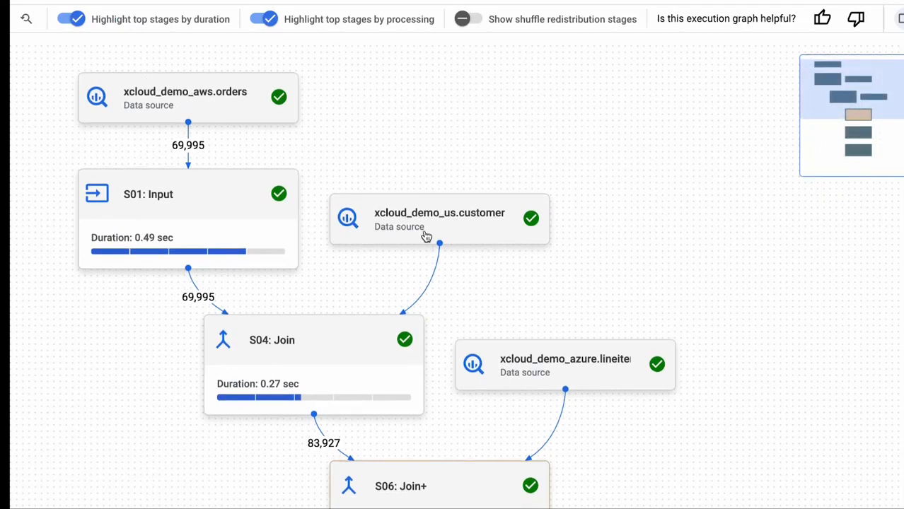
drag(726, 343, 729, 241)
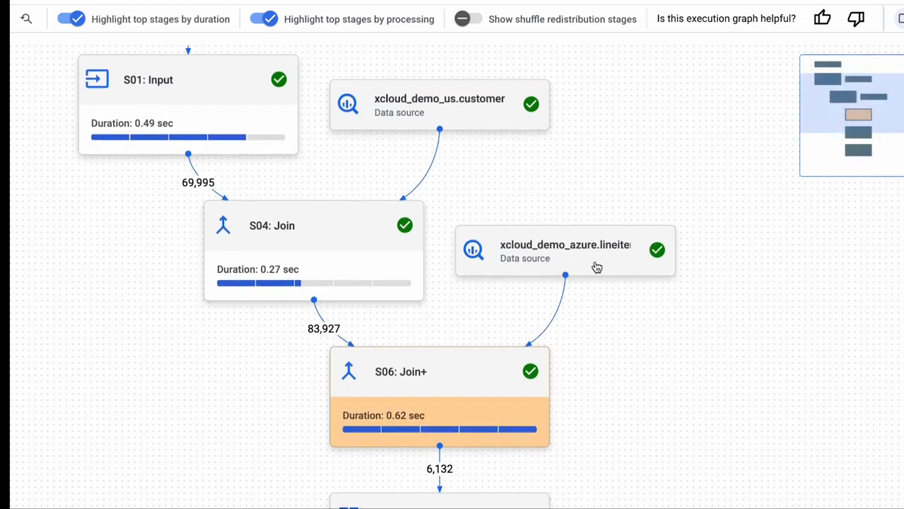
drag(597, 406, 595, 200)
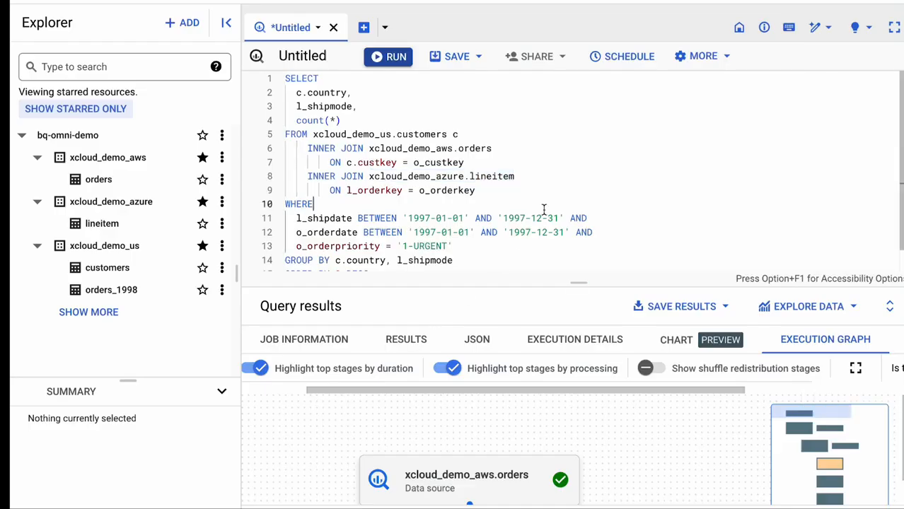
Run a UNION ALL of distinct o_orderdate, o_orderkey and o_totalprice for 1-URGENT orders from 1997 AWS orders and US orders_1998, sorted by o_totalprice descending
key(super+a)
key(super+v)
key(super+Return)
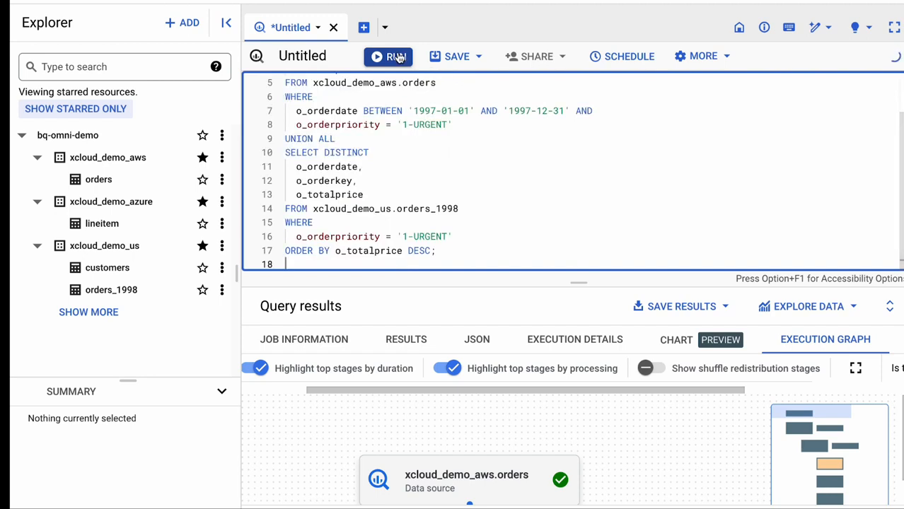
drag(578, 283, 578, 347)
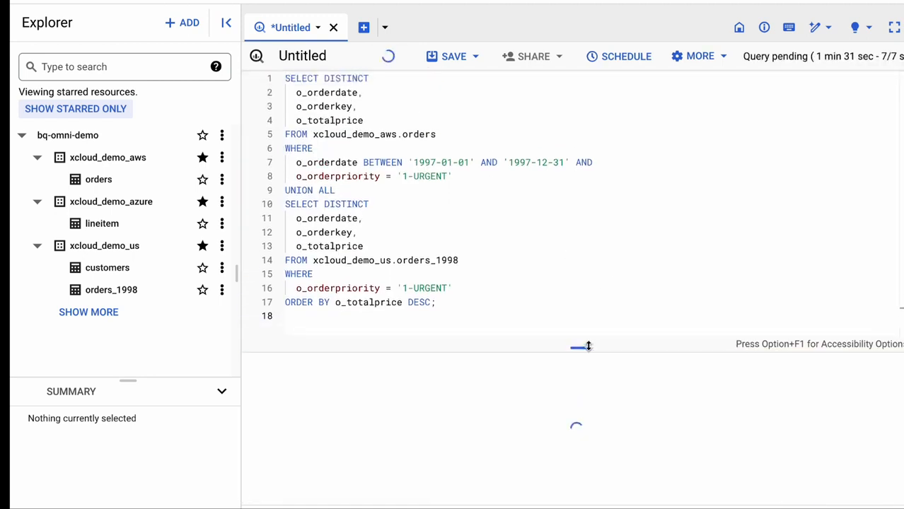
Review the AWS orders and US orders_1998 halves of the union query and enlarge the results area to inspect the combined rows
drag(480, 178, 283, 78)
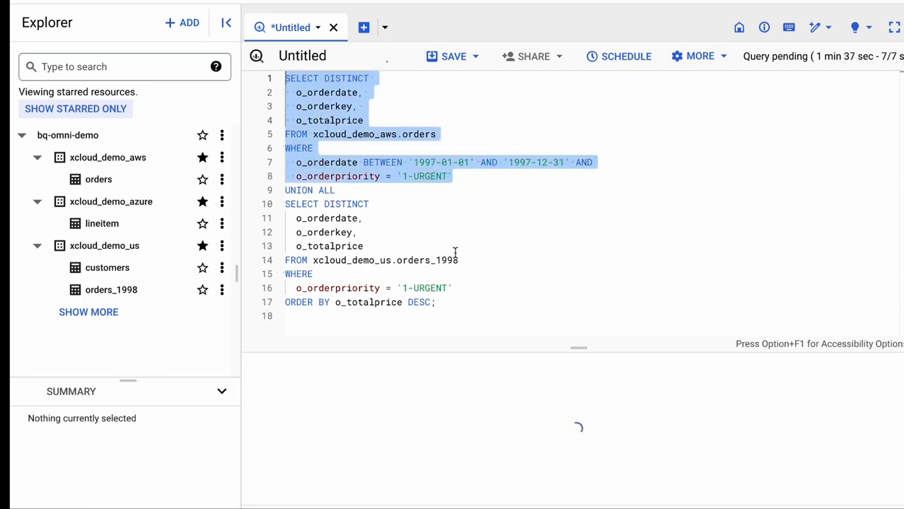
drag(447, 302, 283, 203)
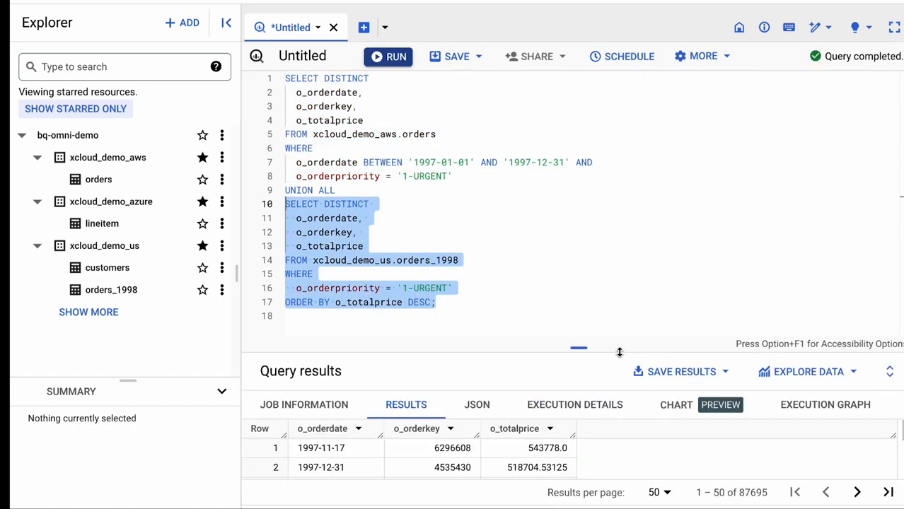
drag(620, 351, 618, 308)
drag(616, 217, 616, 216)
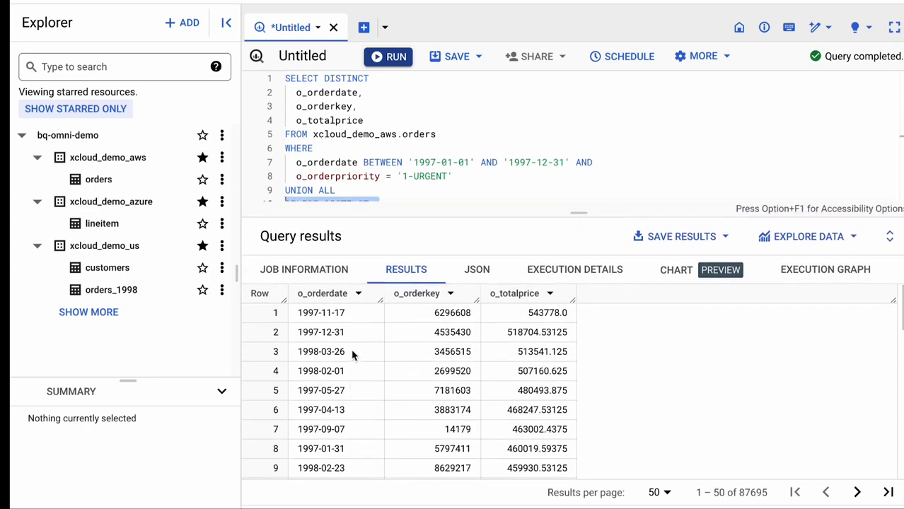
Check that the union results mix 1997 and 1998 order dates and compare them with the query's o_totalprice descending sort
drag(351, 313, 298, 313)
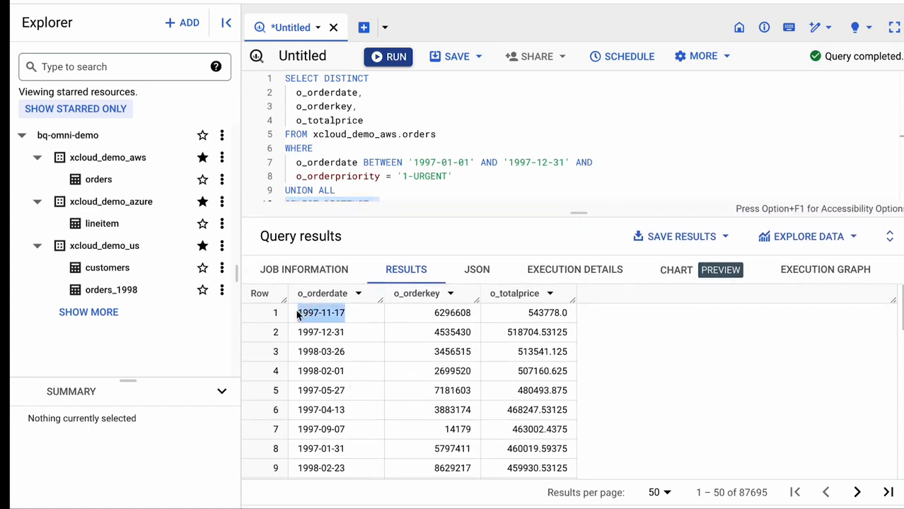
drag(348, 351, 295, 350)
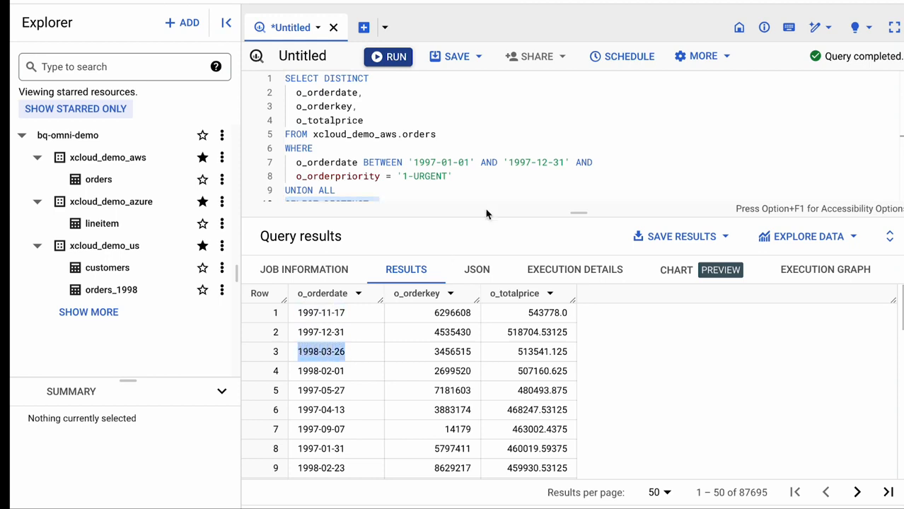
key(super+a)
scroll(545, 135, down, 3)
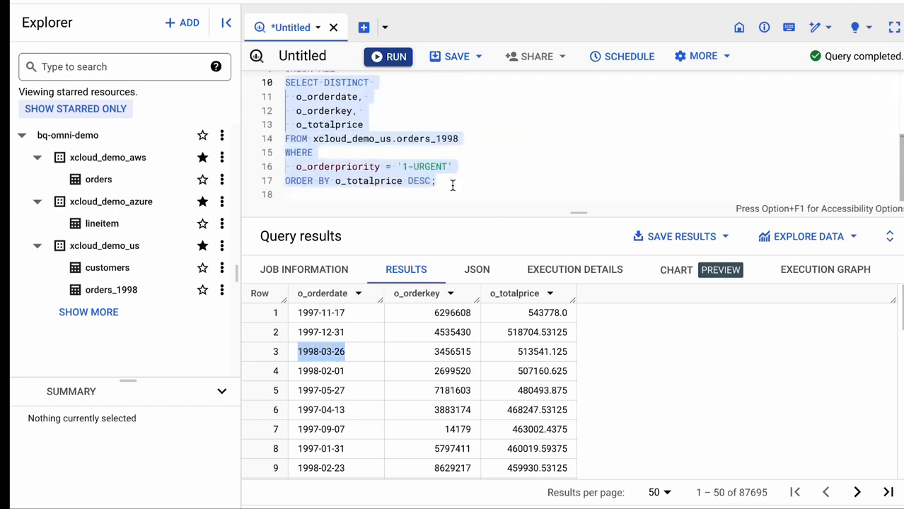
double_click(379, 182)
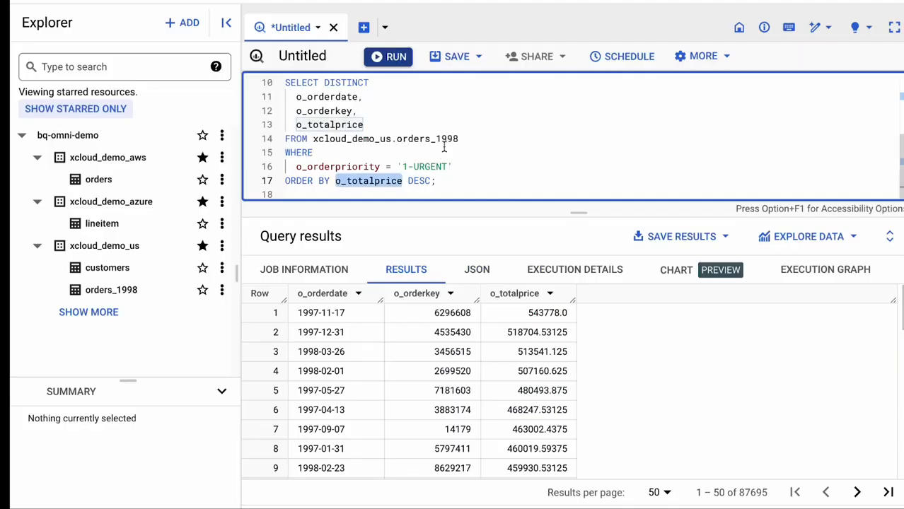
Run a query counting US customers per country whose custkey is in a subquery of 1997 1-URGENT AWS orders, sorted by count descending
click(468, 123)
key(super+a)
text(SELECT   c.country,   COUNT(*) FROM xcloud_demo_us.customers c WHERE   c.custkey IN (     SELECT o_custkey     FROM xcloud_demo_aws.orders     WHERE       o_orderdate BETWEEN '1997-01-01' AND '1997-12-31' AND       o_orderpriority = '1-URGENT'   ) GROUP BY c.country ORDER BY 2 DESC;)
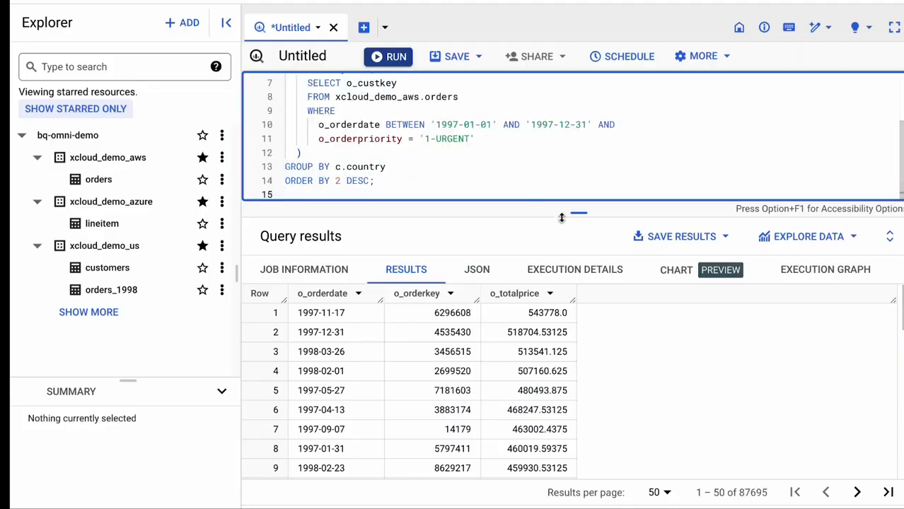
drag(562, 214, 566, 315)
click(388, 57)
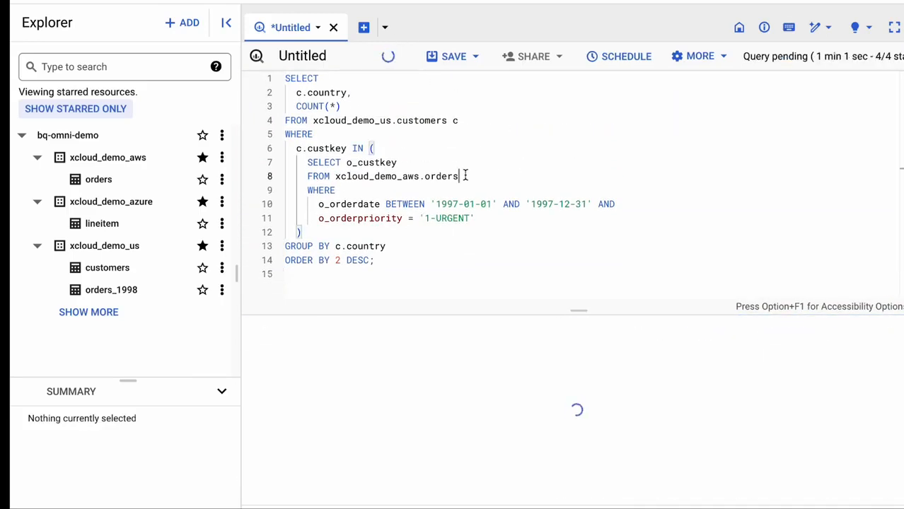
Review the subquery on xcloud_demo_aws.orders in the WHERE clause and examine the customer counts per country
drag(460, 176, 336, 175)
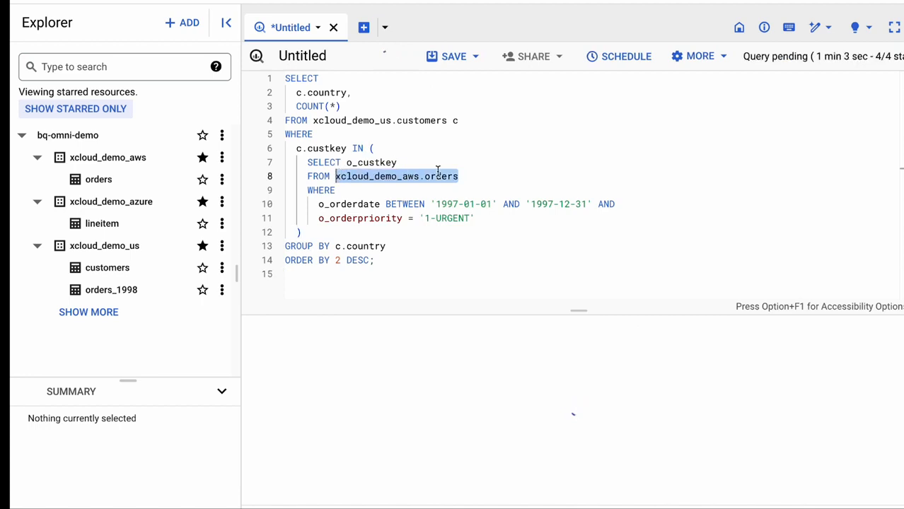
drag(295, 147, 310, 232)
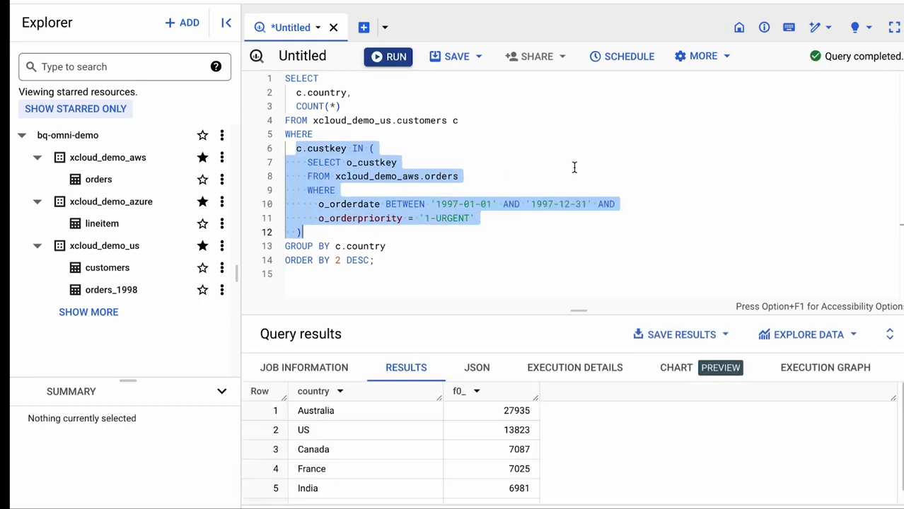
click(584, 447)
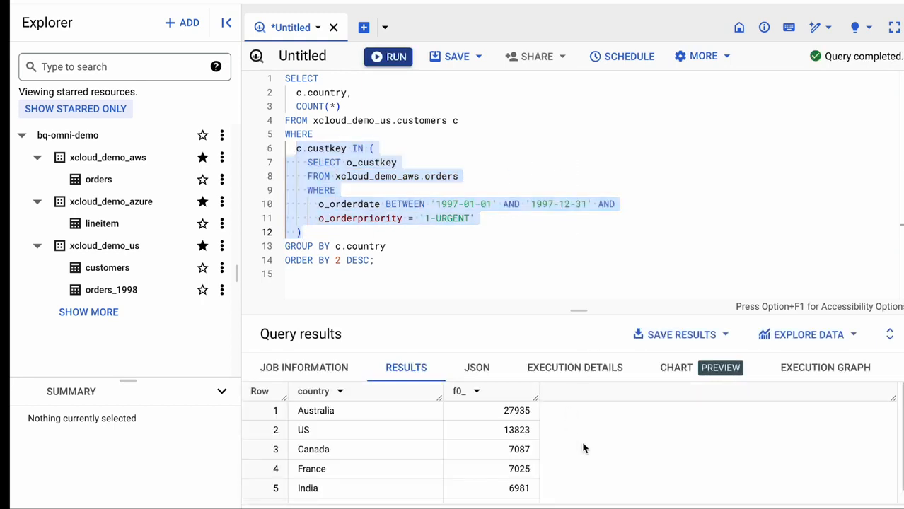
scroll(584, 447, down, 1)
scroll(584, 447, up, 1)
scroll(584, 446, down, 1)
scroll(584, 447, up, 1)
Run a CREATE OR REPLACE TABLE query storing 1997 1-URGENT AWS orders joined with US customers, for country US, in xcloud_demo_us.urgent_orders_1997
click(474, 272)
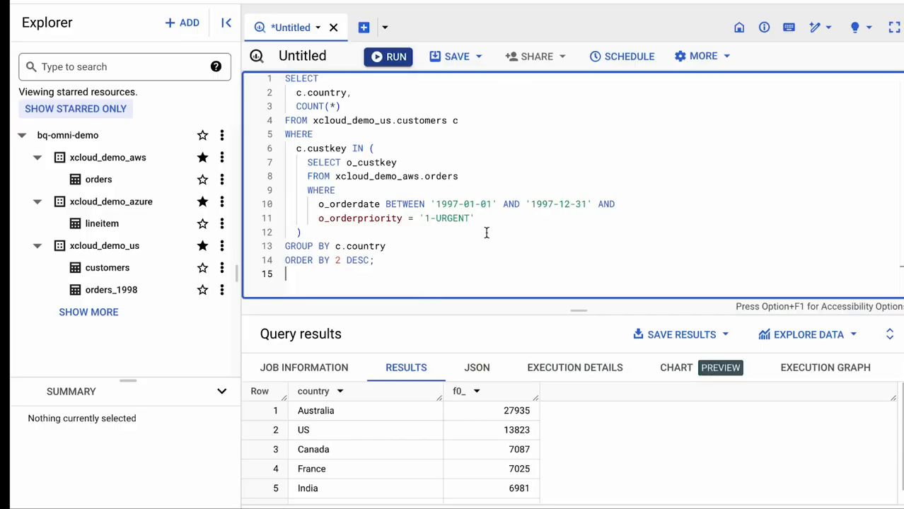
key(ctrl+a)
text(CREATE OR REPLACE TABLE   xcloud_demo_us.urgent_orders_1997 AS SELECT   o_orderkey,   o_totalprice,   c.custkey,   c.country FROM xcloud_demo_us.customers c     INNER JOIN xcloud_demo_aws.orders         ON c.custkey = o_custkey WHERE   o_orderdate BETWEEN '1997-01-01' AND '1997-12-31' AND   o_orderpriority = '1-URGENT' AND   c.country = 'US';)
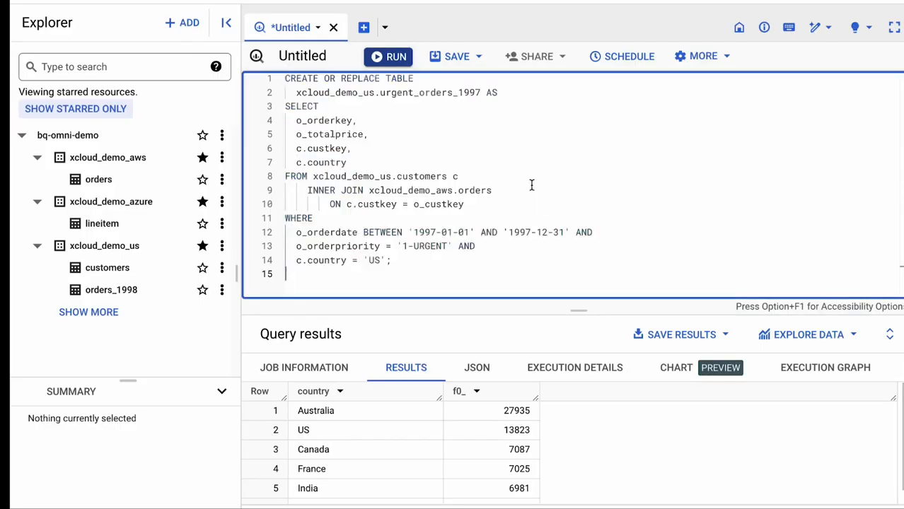
click(386, 57)
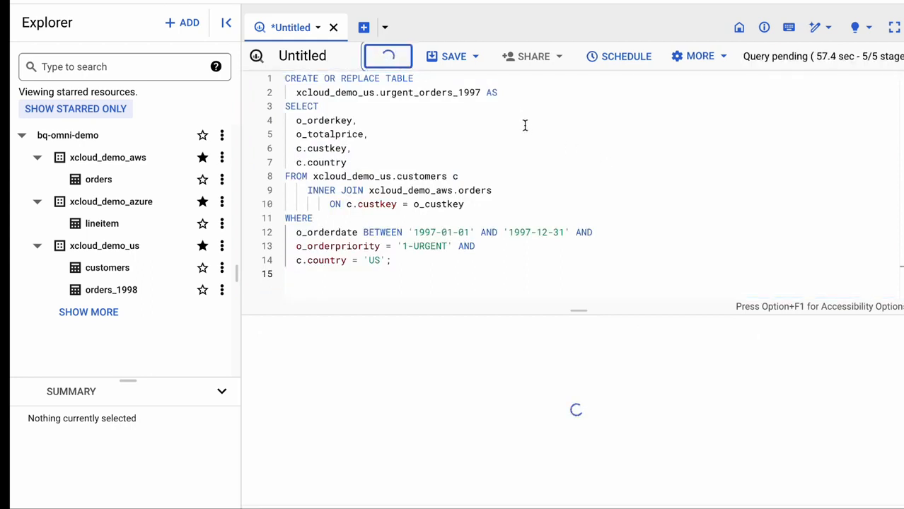
Review the CREATE TABLE query's target table, its US customers source and its joined AWS orders source
drag(481, 93, 295, 94)
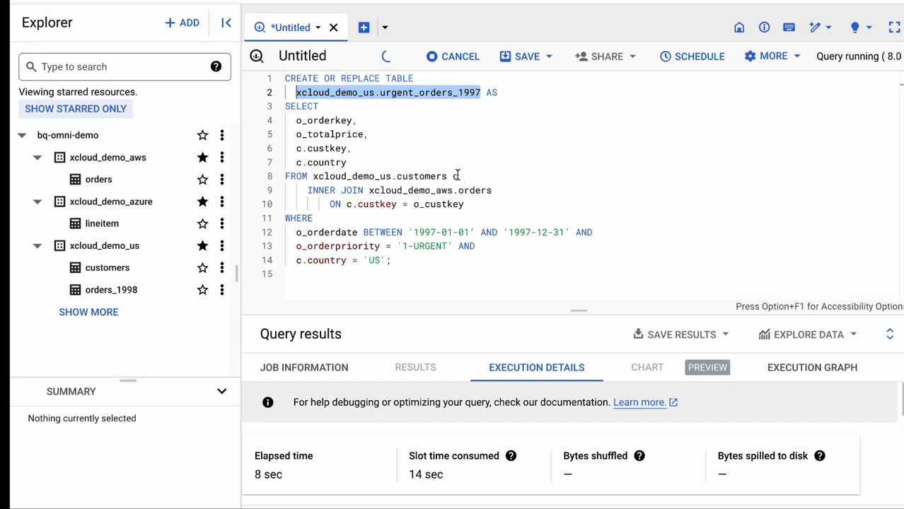
drag(458, 176, 314, 176)
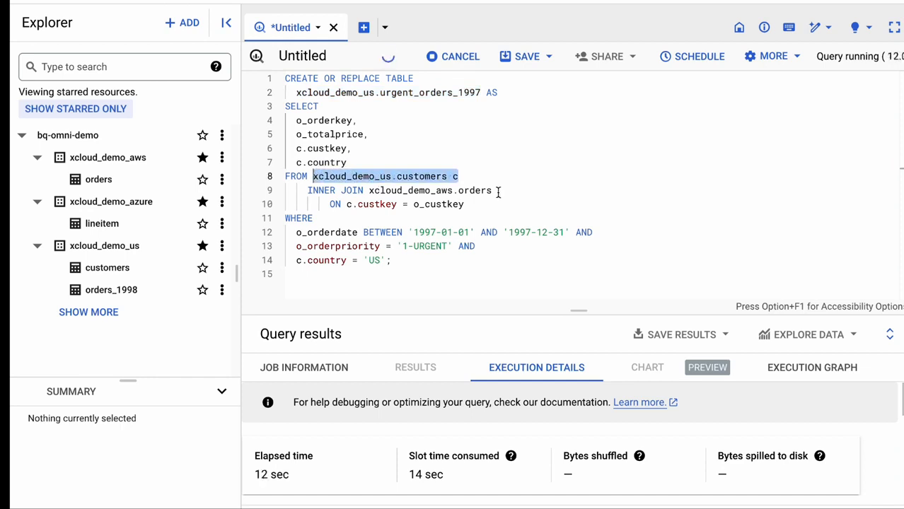
drag(498, 190, 368, 191)
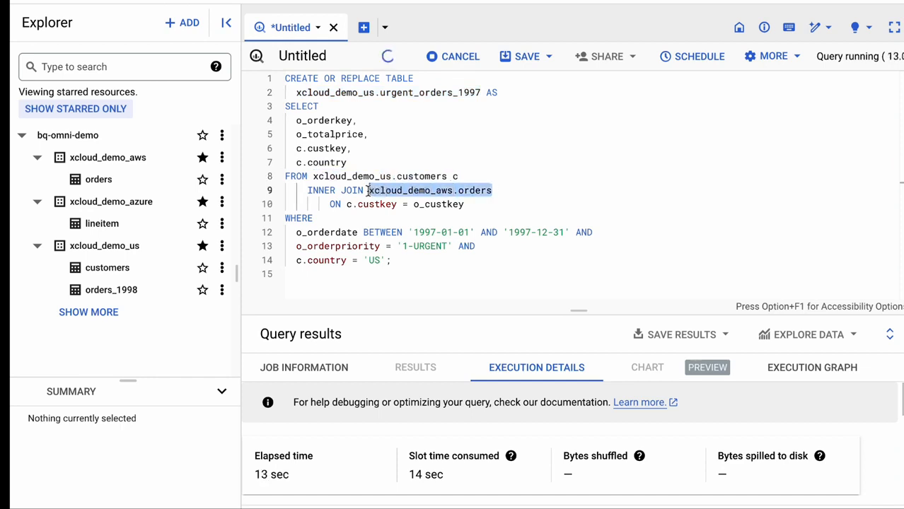
click(536, 199)
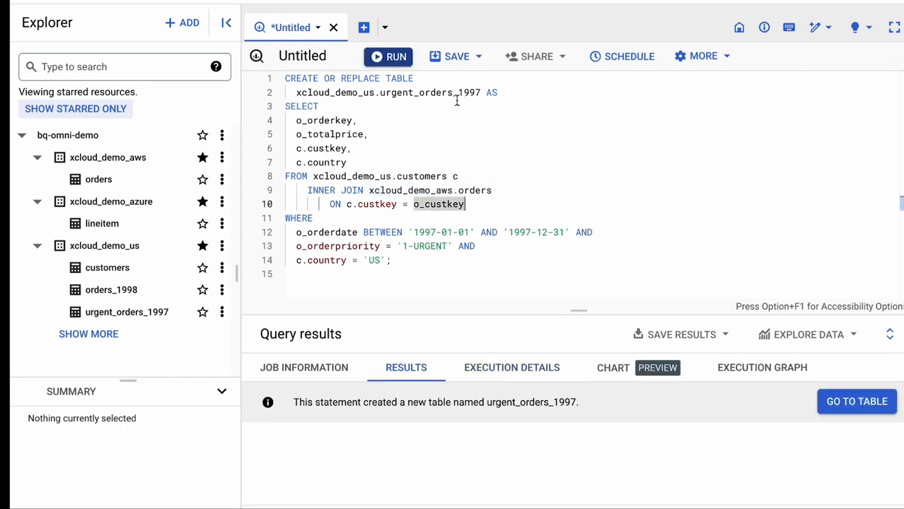
click(418, 94)
double_click(419, 94)
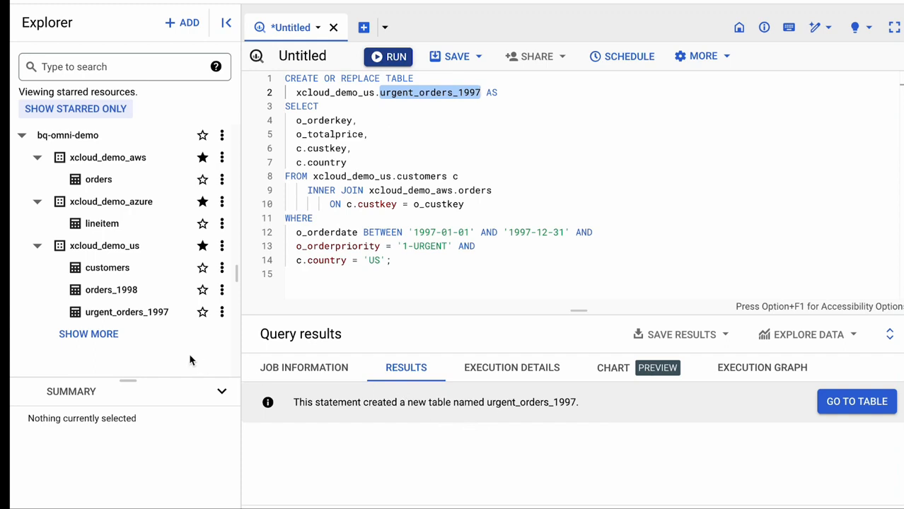
Open the urgent_orders_1997 table from xcloud_demo_us and inspect its details and schema
click(129, 314)
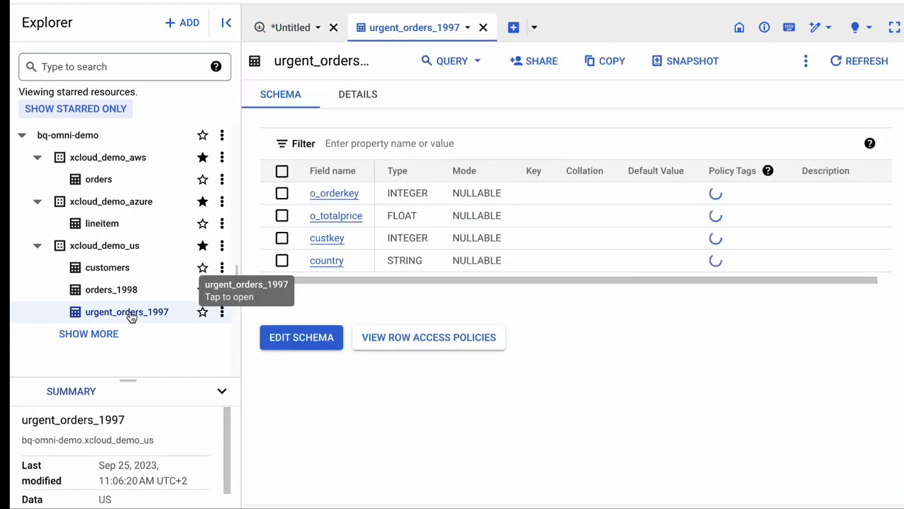
click(348, 95)
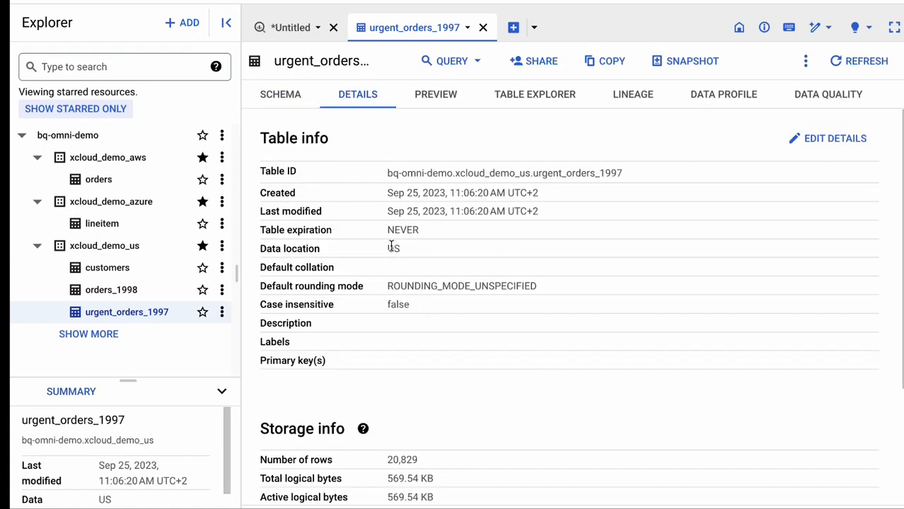
click(288, 97)
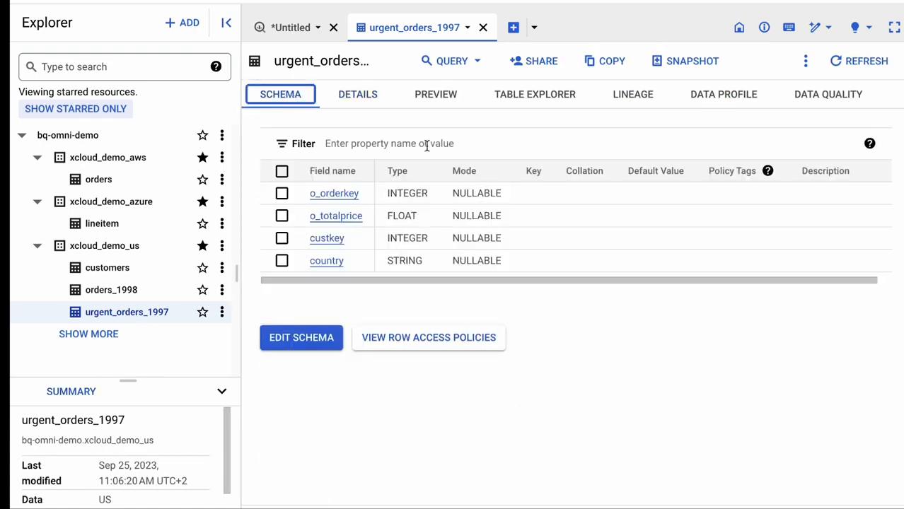
Query urgent_orders_1997 in a split tab, selecting all columns with LIMIT 1000, and run it
click(460, 64)
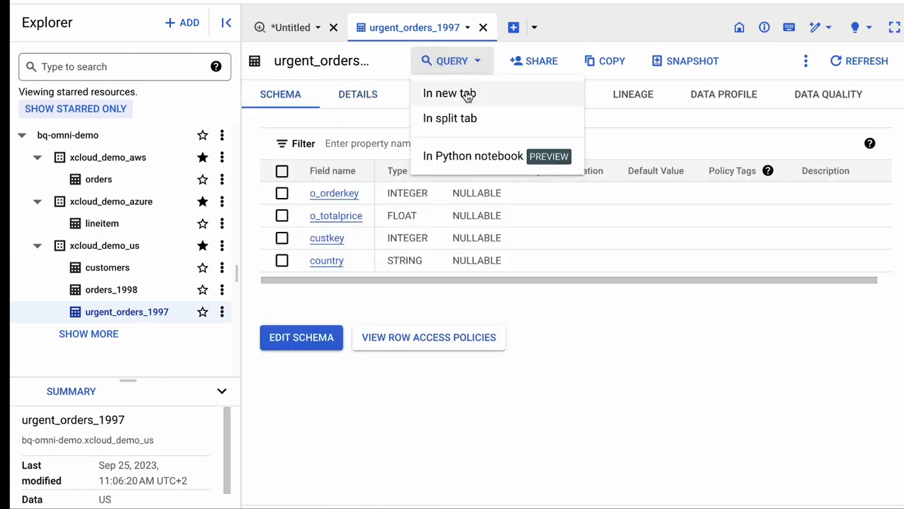
click(464, 118)
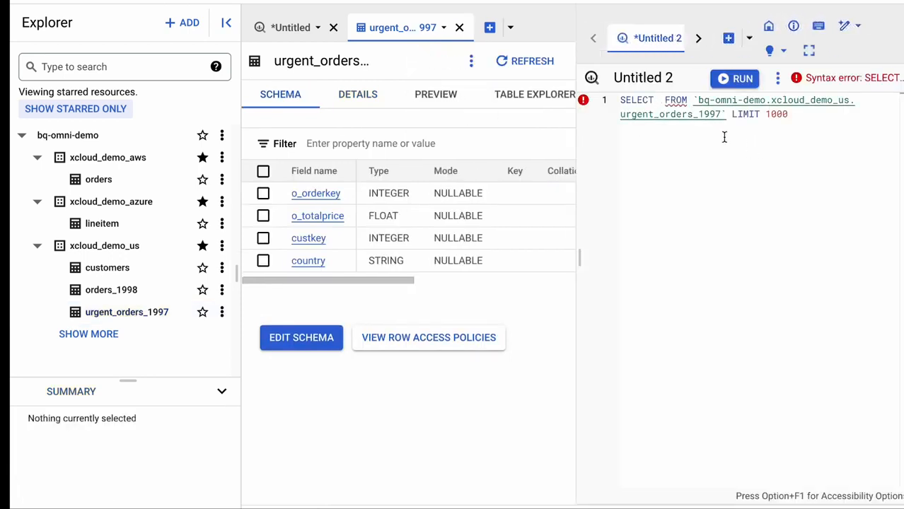
text(*)
click(744, 81)
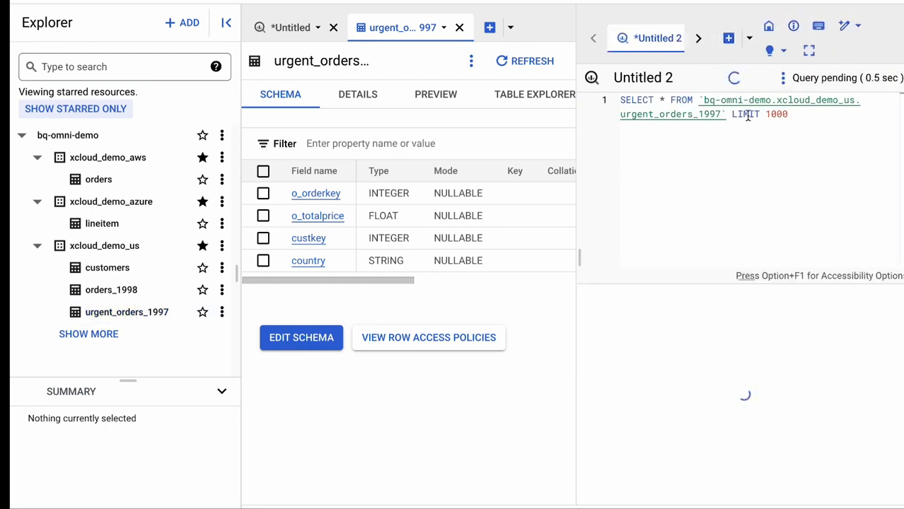
Widen the split query pane slightly and examine the returned urgent_orders_1997 rows and columns
drag(576, 146, 567, 147)
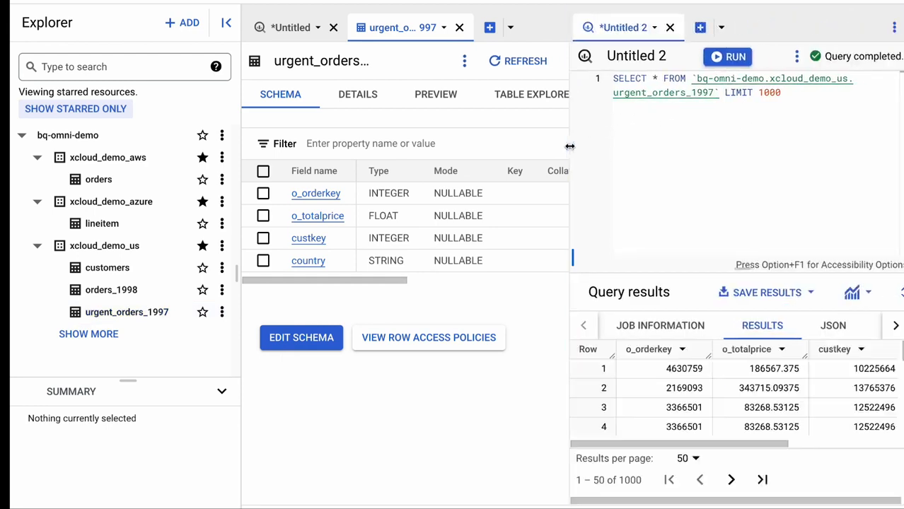
scroll(767, 384, right, 3)
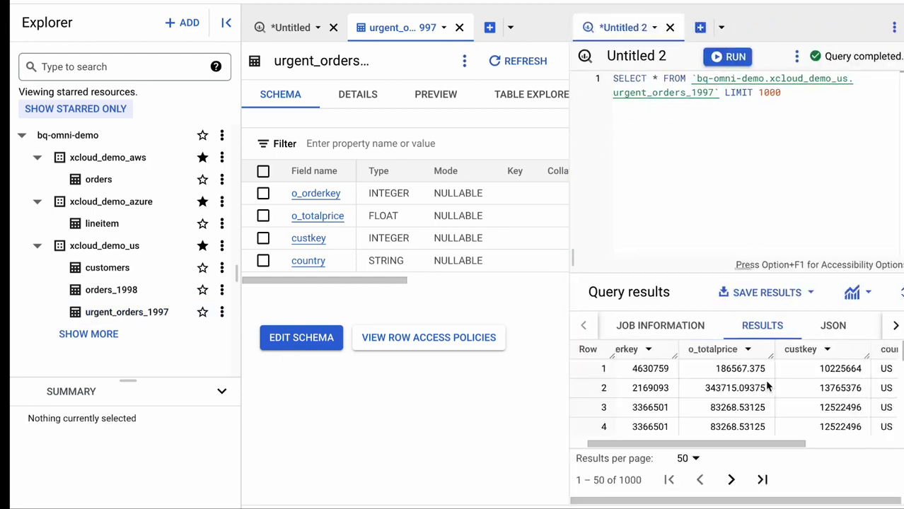
scroll(767, 384, left, 3)
scroll(767, 384, down, 3)
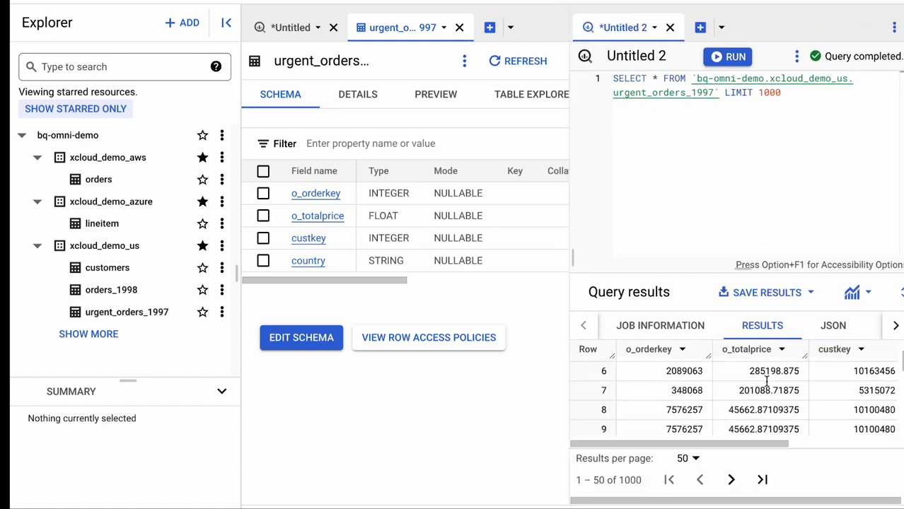
scroll(767, 383, up, 3)
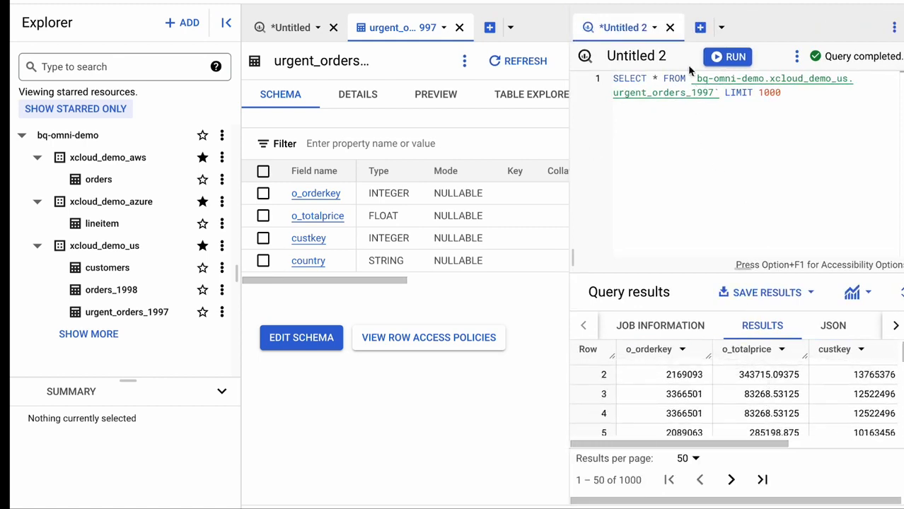
Close the split query tab, discarding its unsaved work, and return to the country filter in the CREATE TABLE query
click(670, 27)
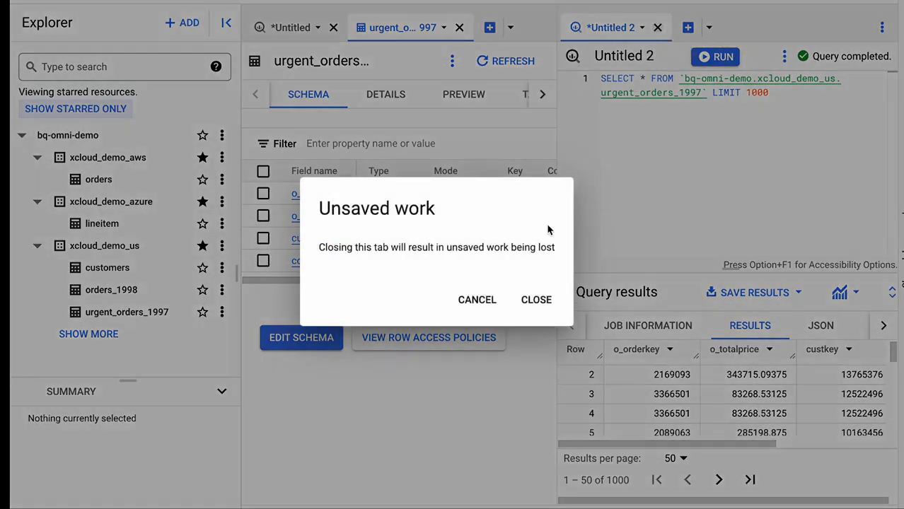
click(536, 300)
click(291, 27)
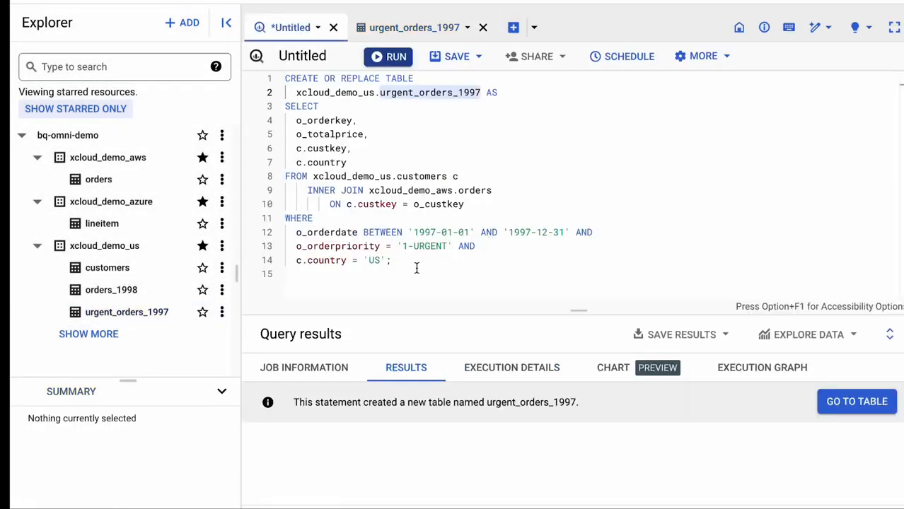
drag(394, 260, 290, 260)
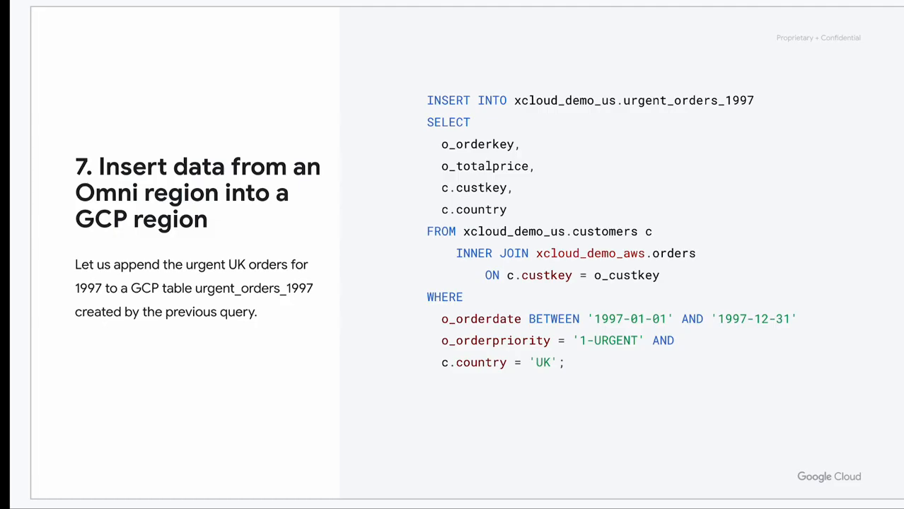
Replace CREATE OR REPLACE TABLE with INSERT INTO and remove the AS keyword after xcloud_demo_us.urgent_orders_1997
key(shift+Home)
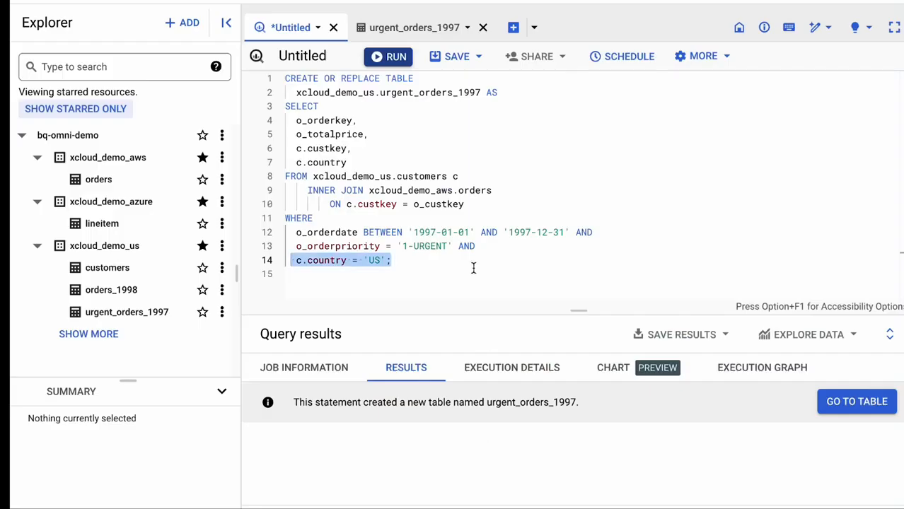
click(473, 267)
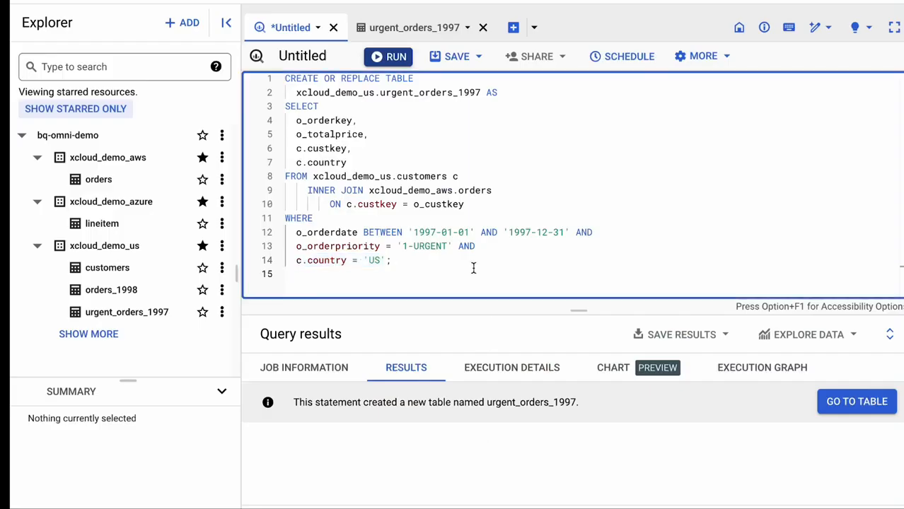
key(ctrl+Home)
key(shift+End)
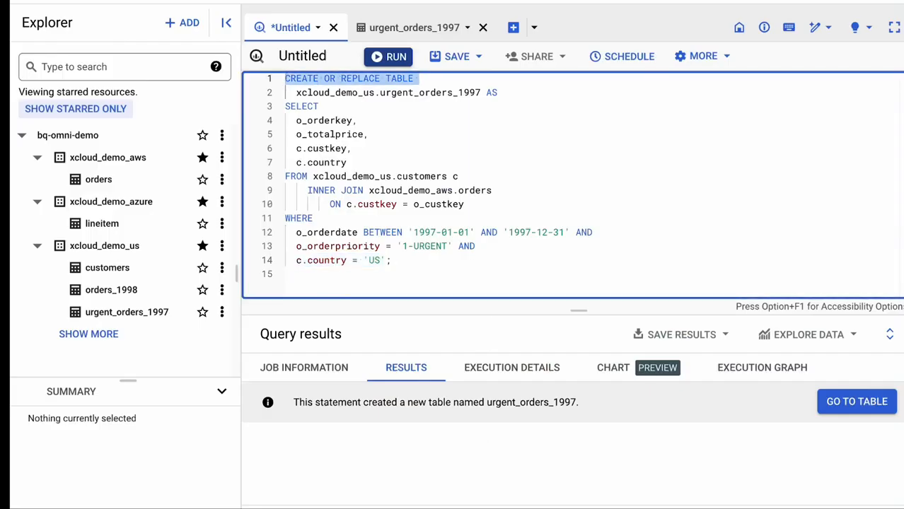
text(INSERT IN)
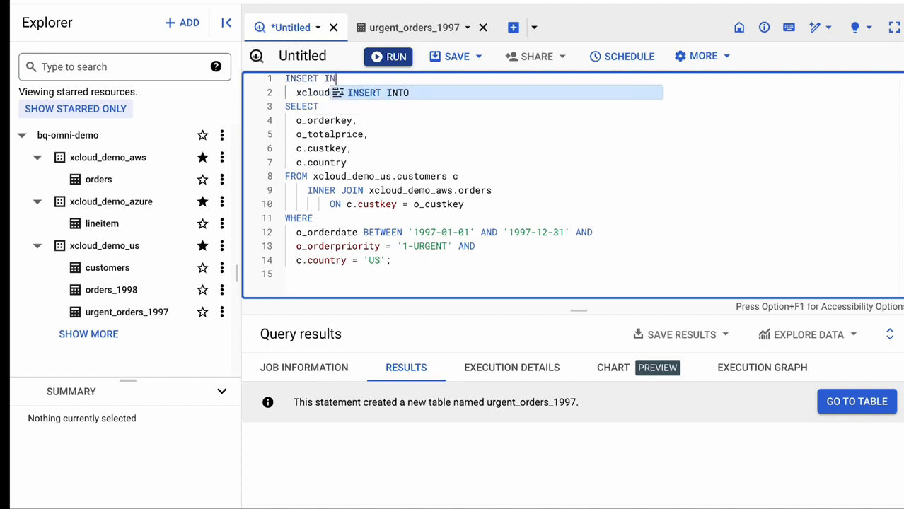
text(TO)
key(Down)
key(End)
key(BackSpace)
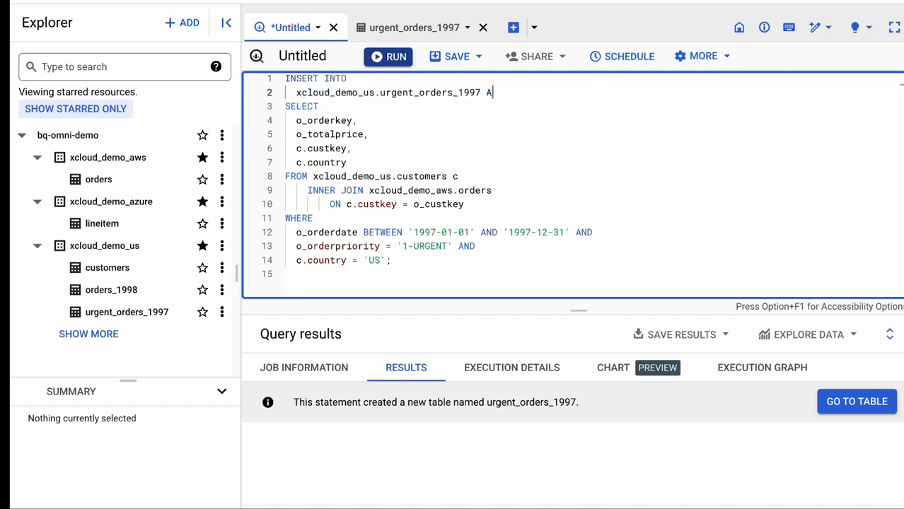
key(BackSpace)
Change the country filter in the INSERT INTO query to 'UK' and run the query
double_click(375, 260)
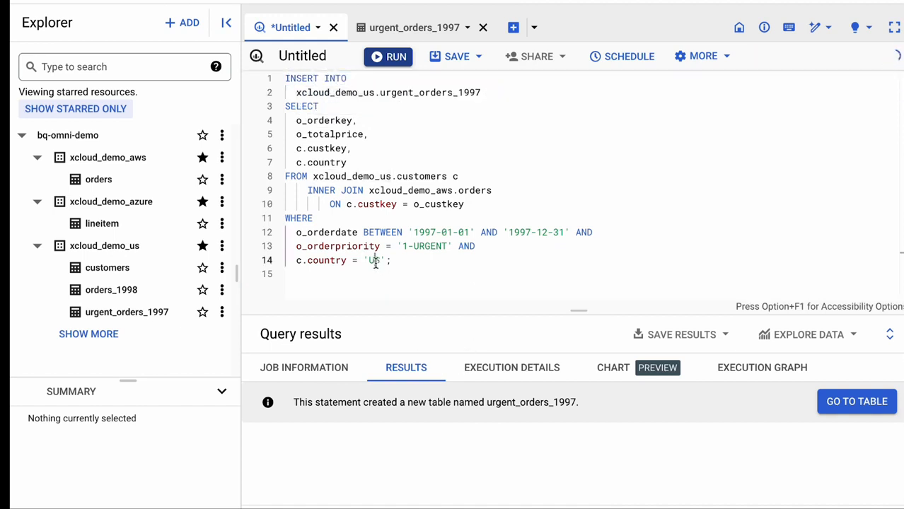
text(UK)
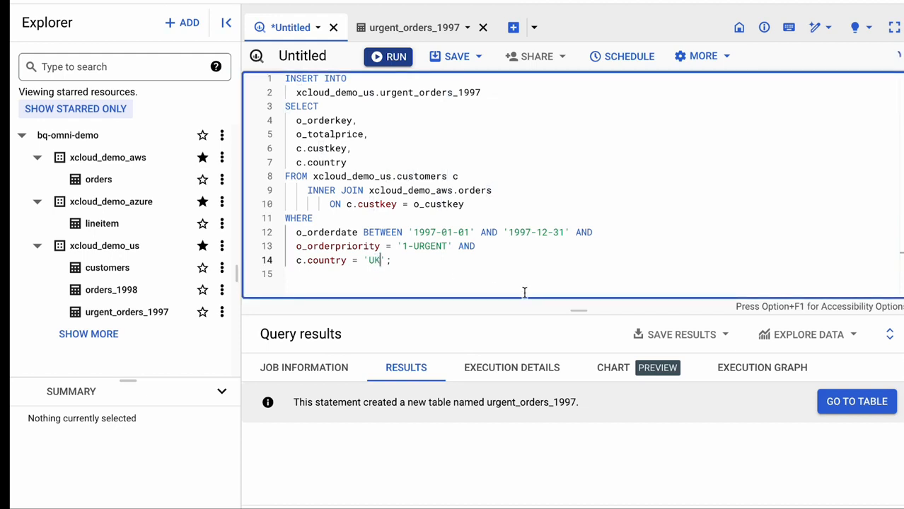
click(386, 58)
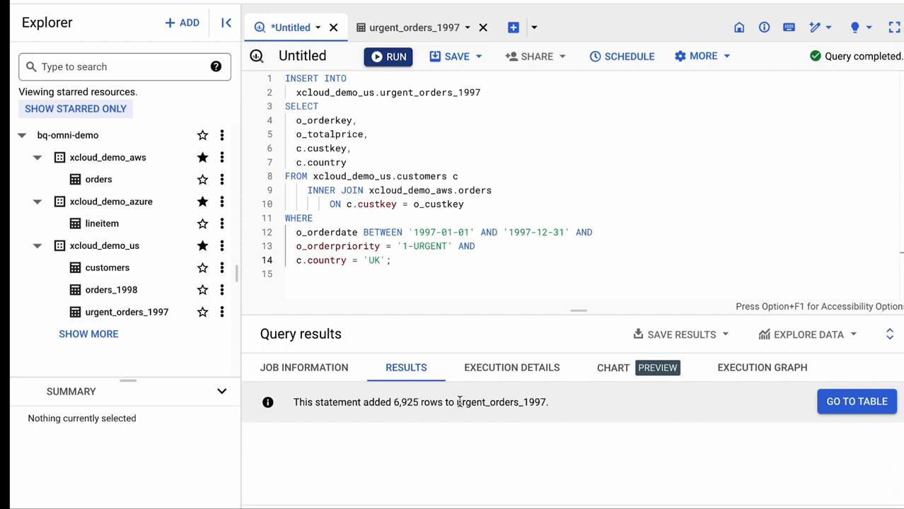
Begin a separate query below the INSERT statement with select country, count(*) from
click(418, 277)
key(Return)
text(select )
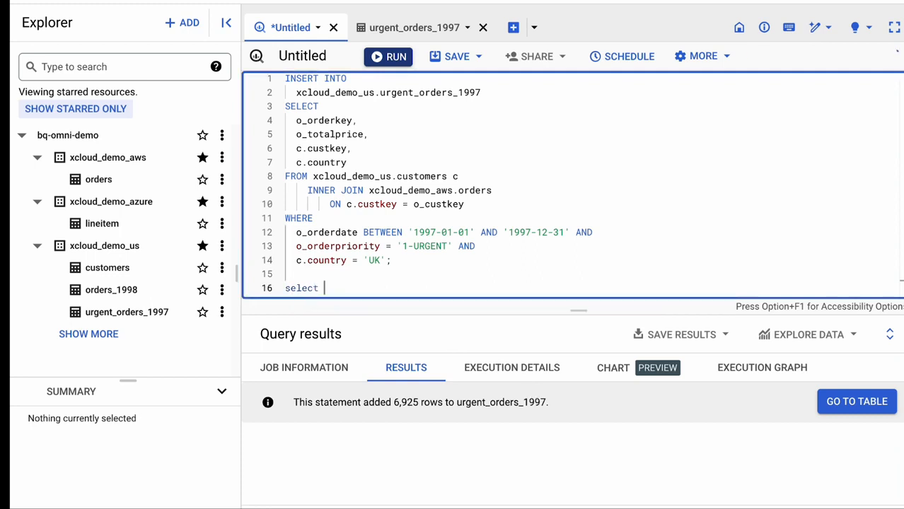
text(country, count)
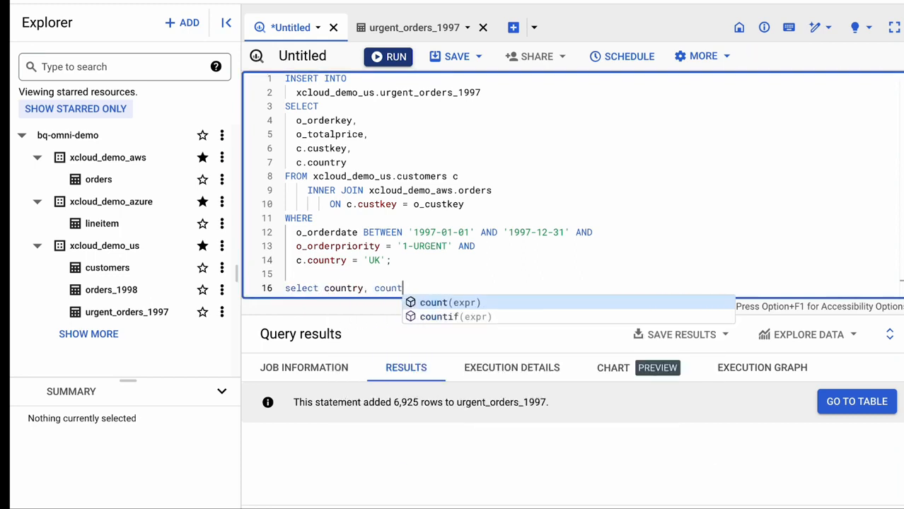
text((*) from)
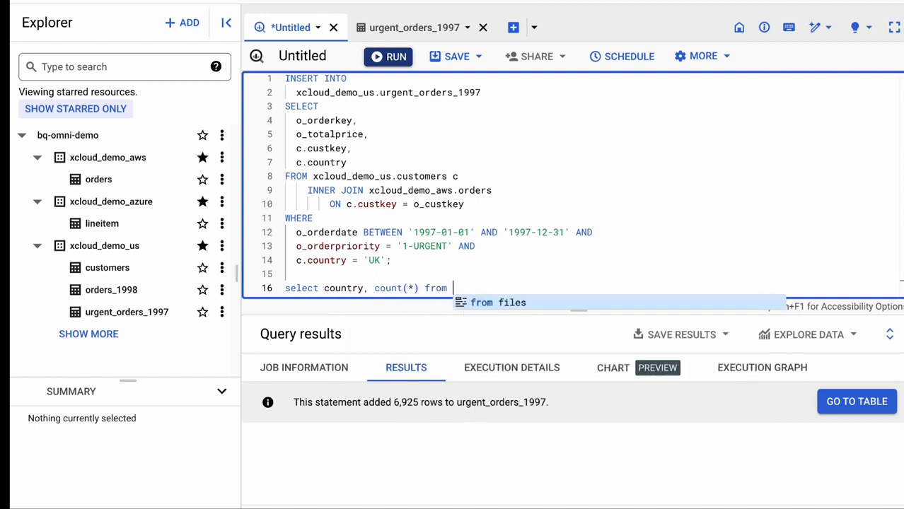
Complete the count query with the table xcloud_demo_us.urgent_orders_1997, copied from the INSERT statement, and group by country
click(481, 93)
key(alt+shift+Left)
key(alt+shift+Left)
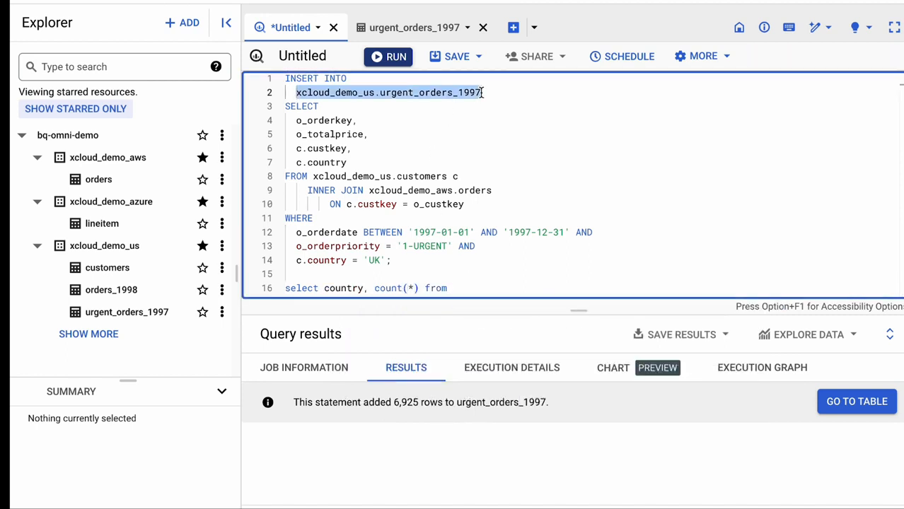
key(ctrl+c)
click(528, 285)
key(ctrl+v)
text(g)
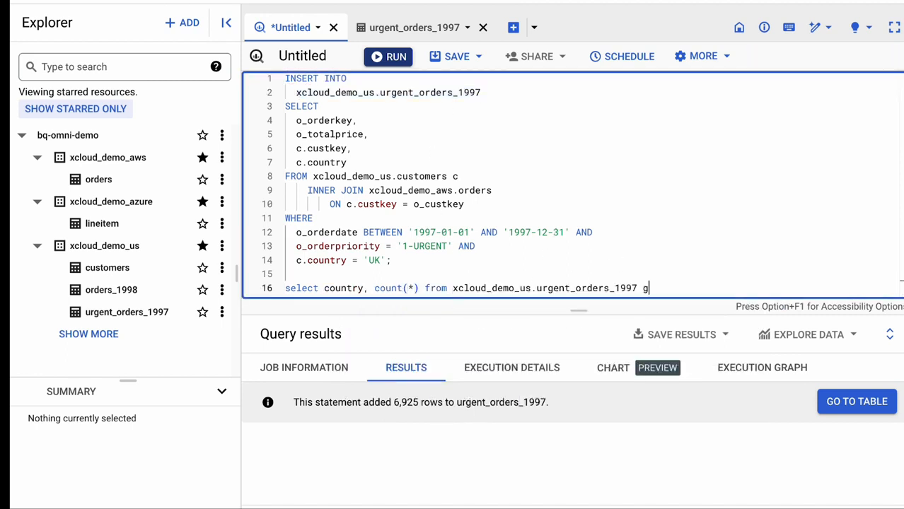
text(roup by country)
Run only the country count query on line 16
key(shift+Home)
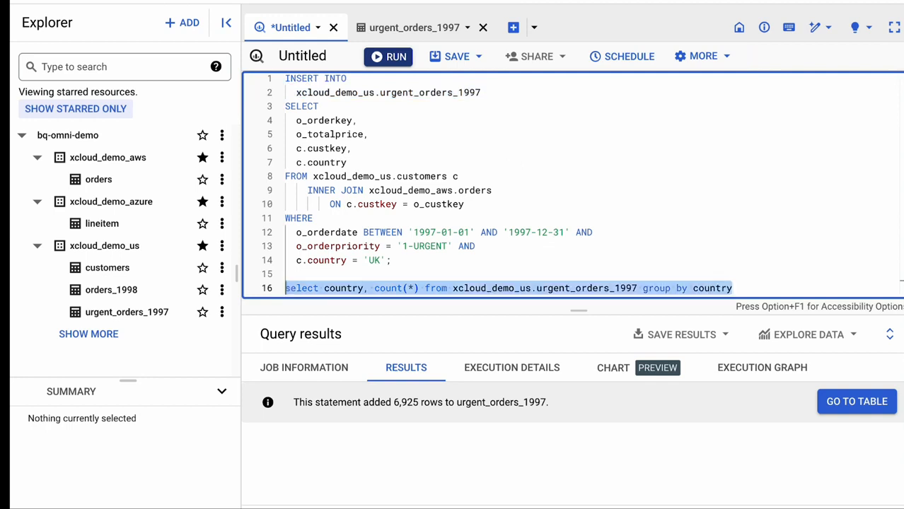
click(396, 57)
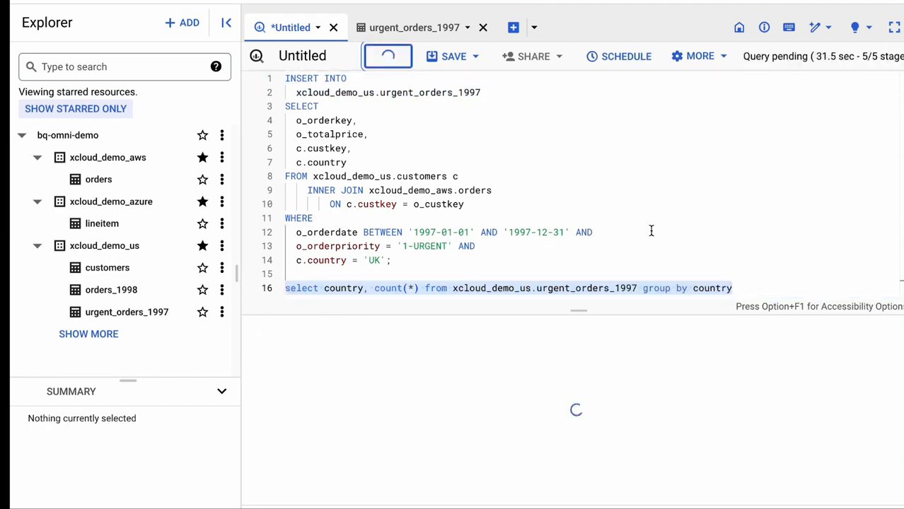